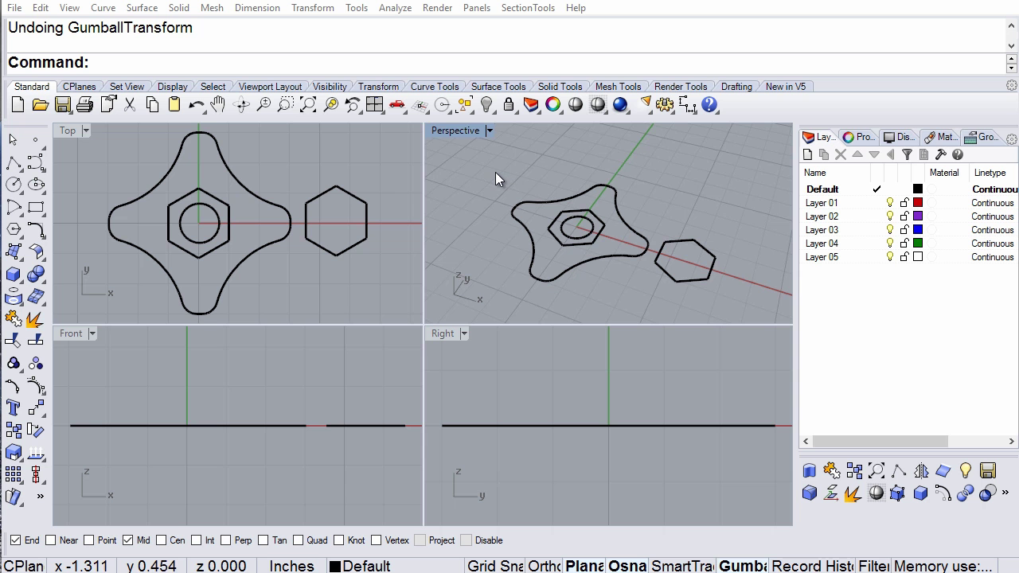
# Move the hexagon curve around the central circle up 0.0625 inches along Z
pyautogui.doubleClick(468, 131)
pyautogui.moveTo(462, 255); pyautogui.dragTo(358, 333, button='right')
pyautogui.click(362, 328)
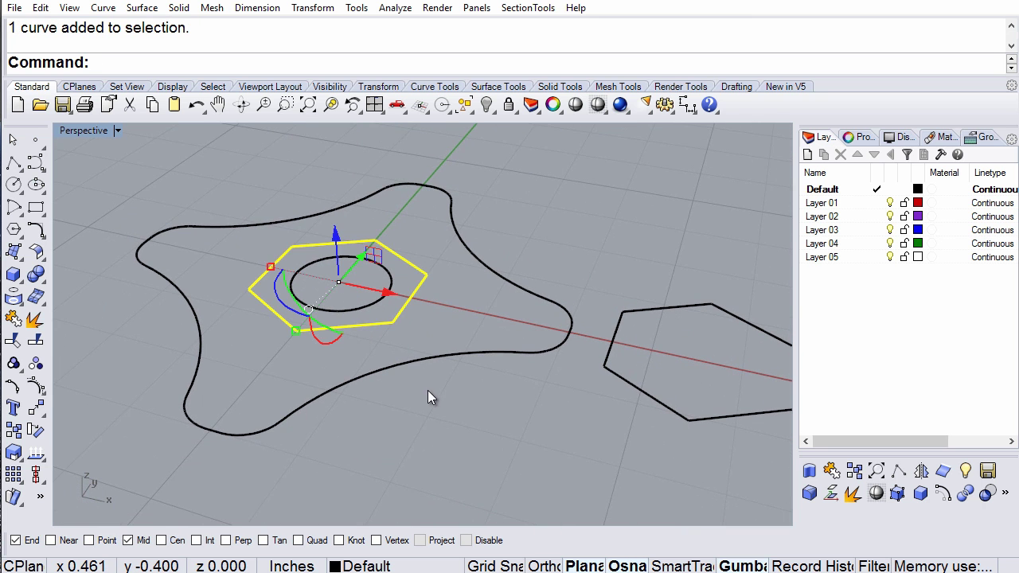
pyautogui.moveTo(428, 396); pyautogui.dragTo(398, 354, button='right')
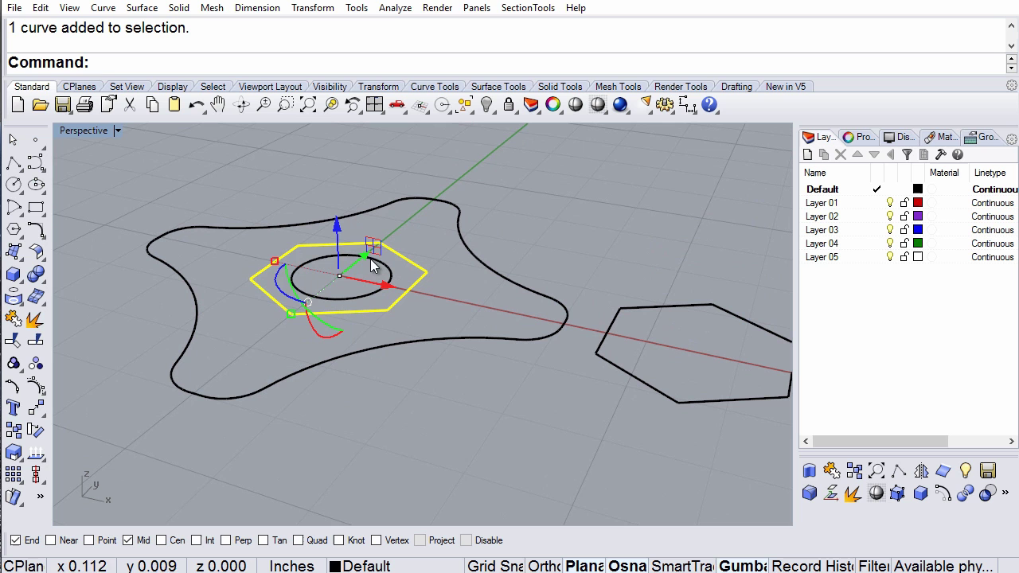
pyautogui.click(338, 228)
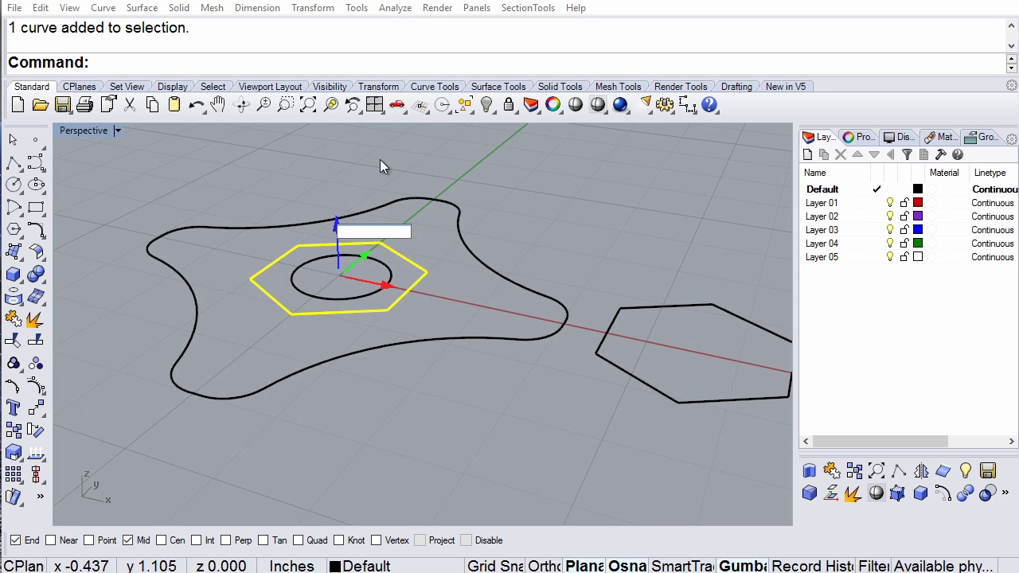
pyautogui.write('.06')
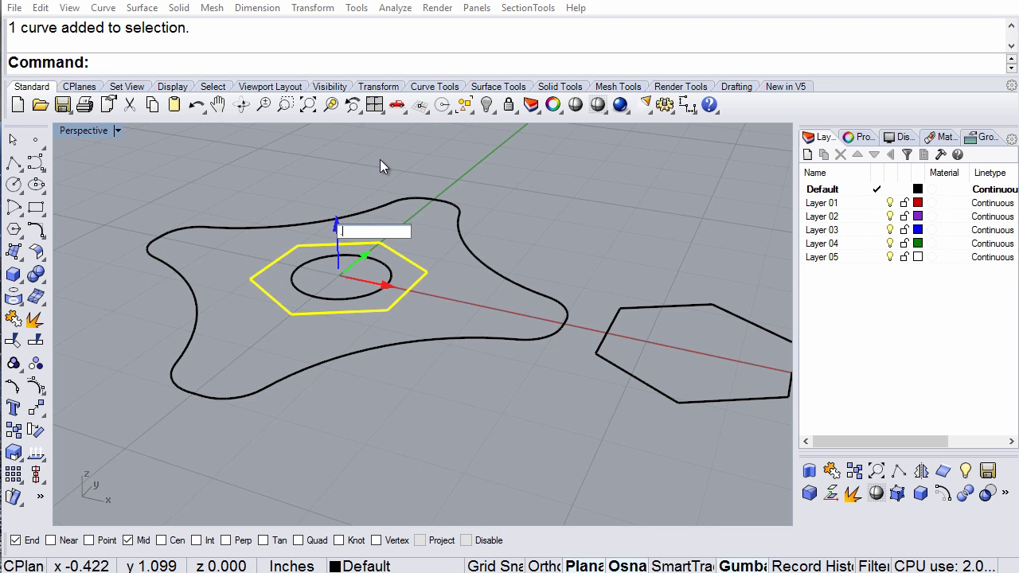
pyautogui.write('25')
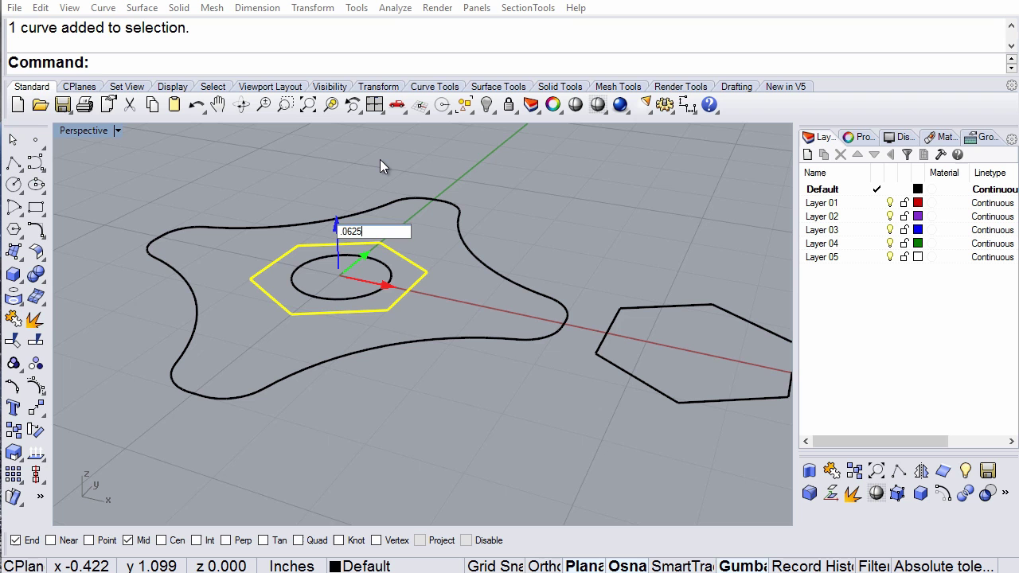
pyautogui.press('Return')
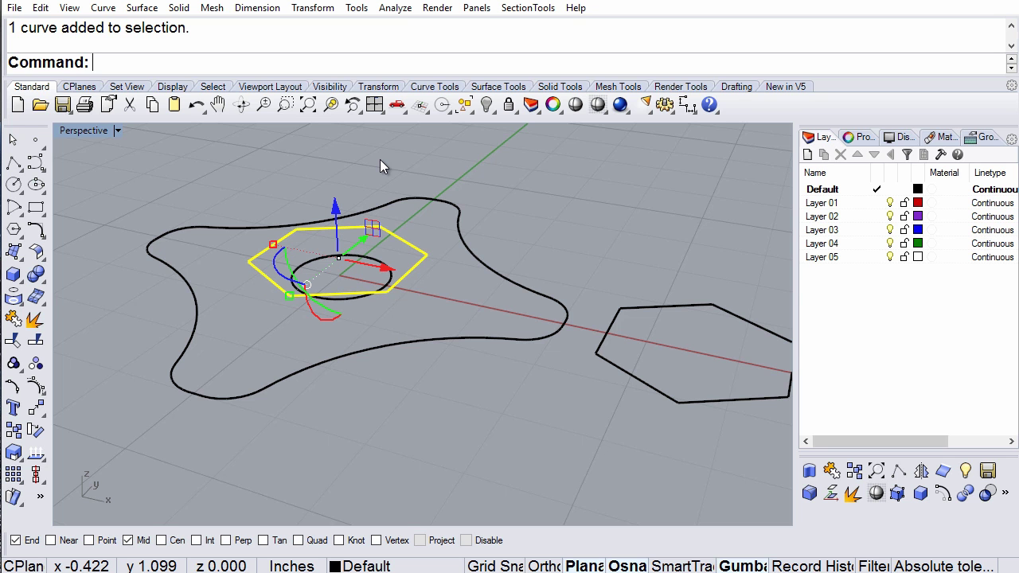
# Extrude the raised hexagon upward into a closed solid about 1.07 inches tall and delete its source curve
pyautogui.click(15, 281)
pyautogui.click(37, 326)
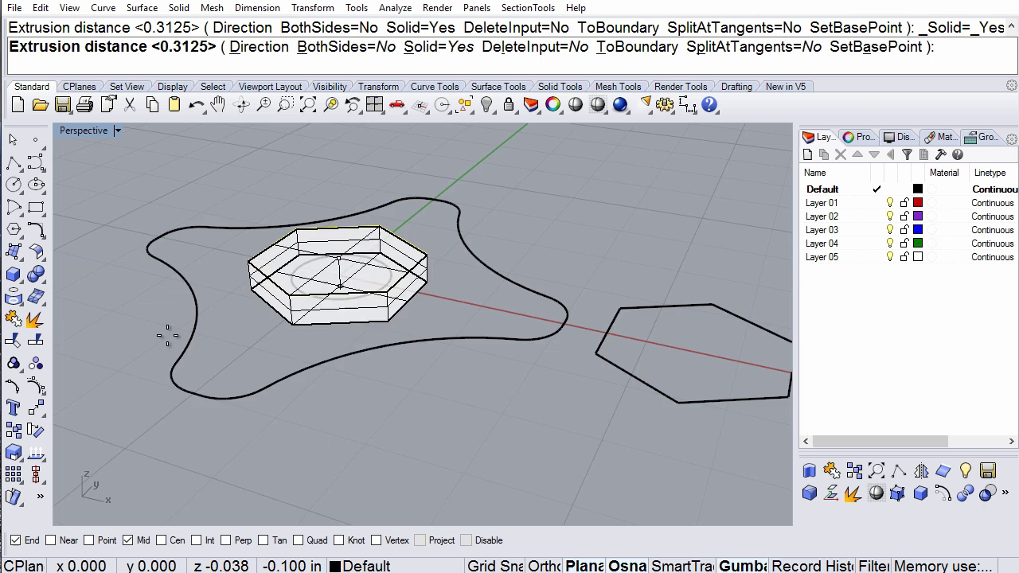
pyautogui.scroll(-3, 390, 354)
pyautogui.scroll(3, 354, 203)
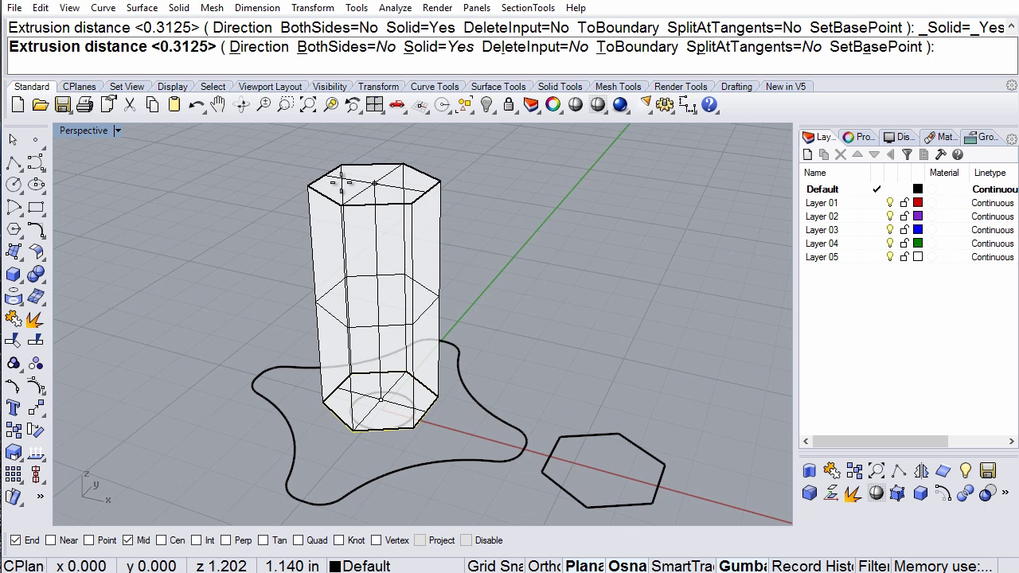
pyautogui.click(340, 200)
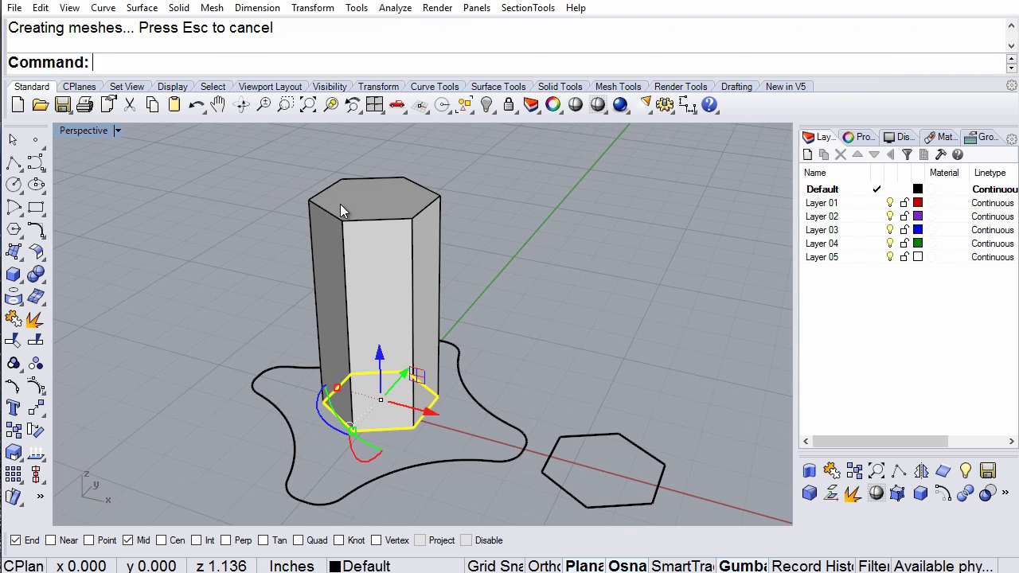
pyautogui.press('Delete')
# Lower the central circle below the star outline, extrude it upward past the hexagonal prism's top, and delete the source curve
pyautogui.moveTo(398, 405)
pyautogui.mouseDown(button='right')
pyautogui.moveTo(362, 355)
pyautogui.moveTo(378, 403)
pyautogui.mouseUp(button='right')
pyautogui.click(379, 402)
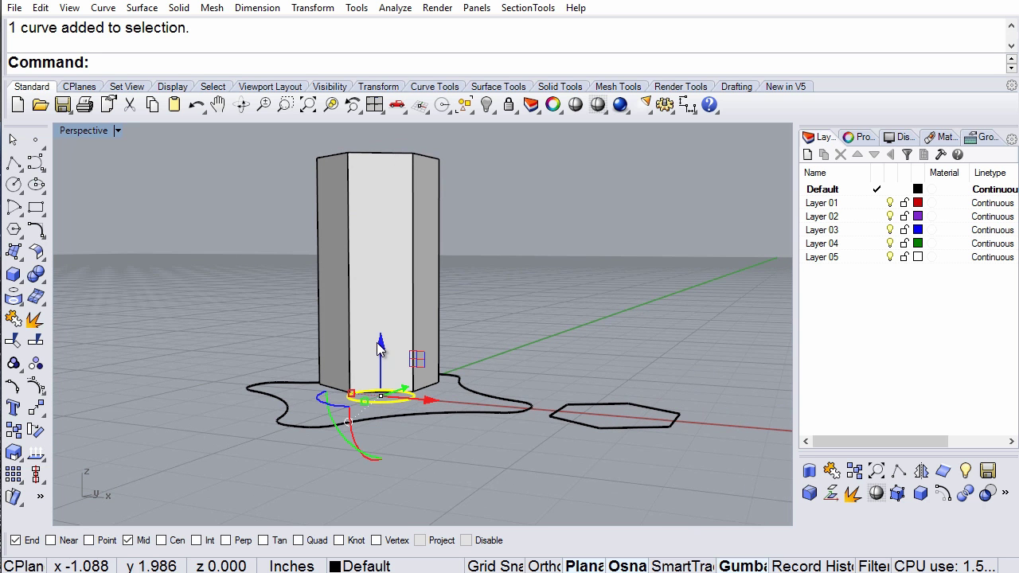
pyautogui.moveTo(384, 350); pyautogui.dragTo(382, 368)
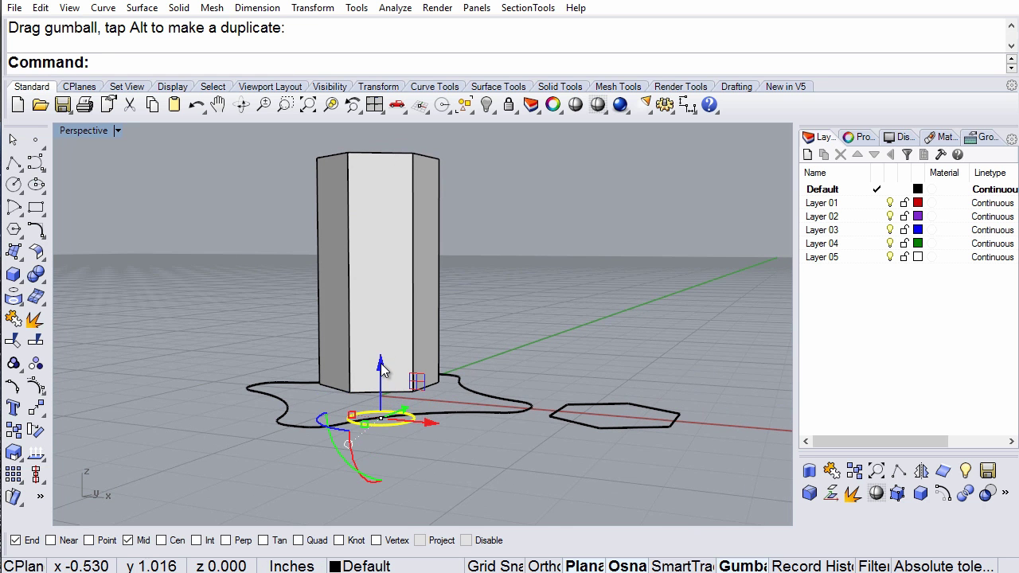
pyautogui.scroll(-2, 385, 376)
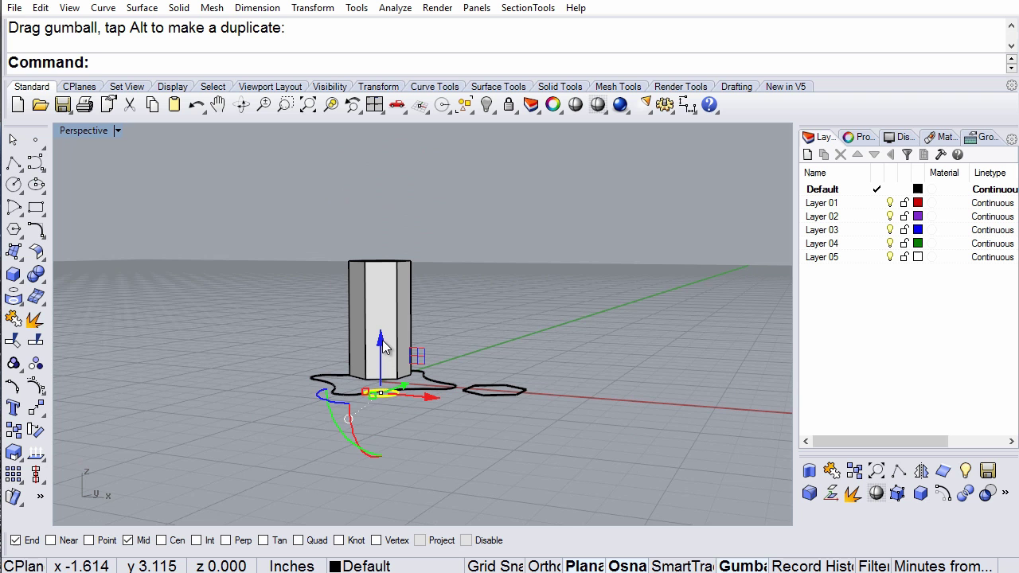
pyautogui.moveTo(380, 344); pyautogui.dragTo(367, 181)
pyautogui.press('Delete')
# Extrude the star-shaped outline upward 5/16 inch as a solid and delete its source curve
pyautogui.moveTo(356, 233); pyautogui.dragTo(349, 365, button='right')
pyautogui.scroll(3, 383, 410)
pyautogui.click(419, 416)
pyautogui.scroll(-3, 439, 414)
pyautogui.scroll(2, 334, 371)
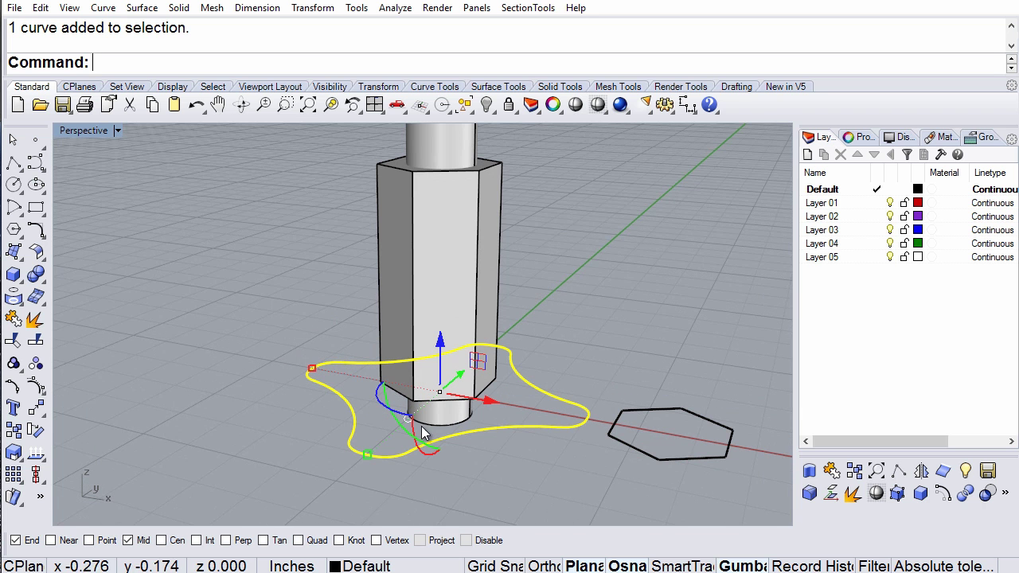
pyautogui.click(14, 276)
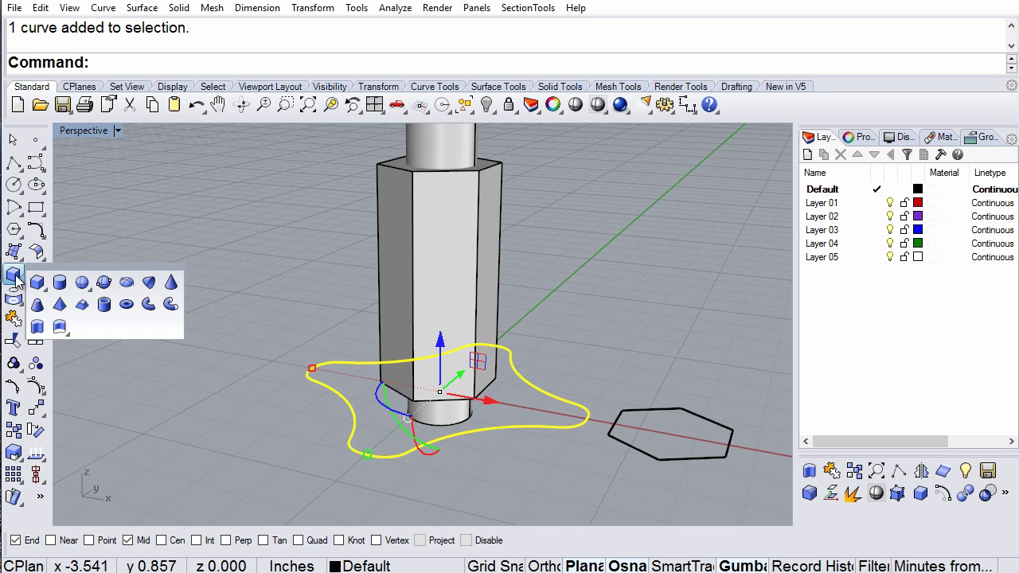
pyautogui.click(36, 327)
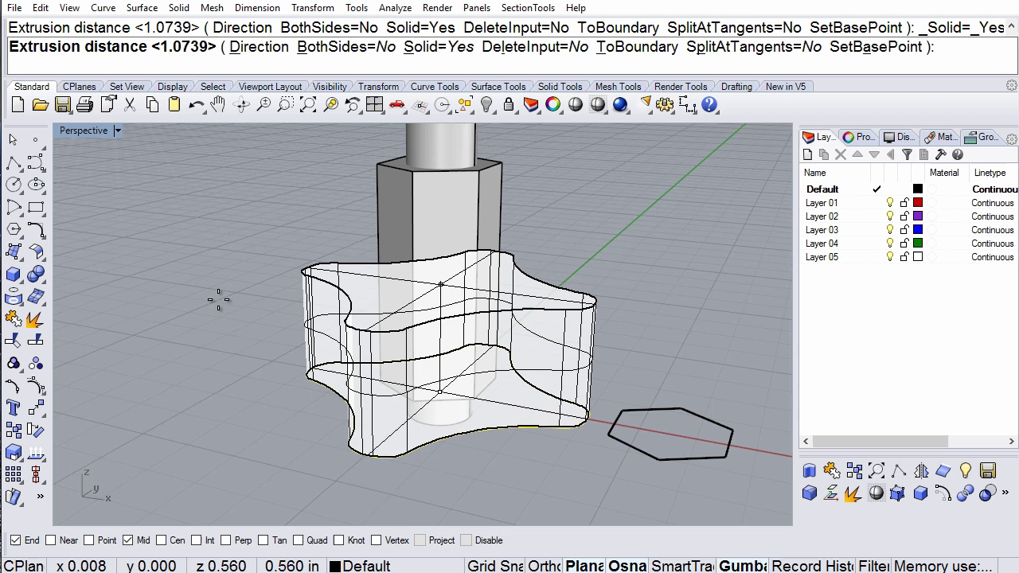
pyautogui.write('5/')
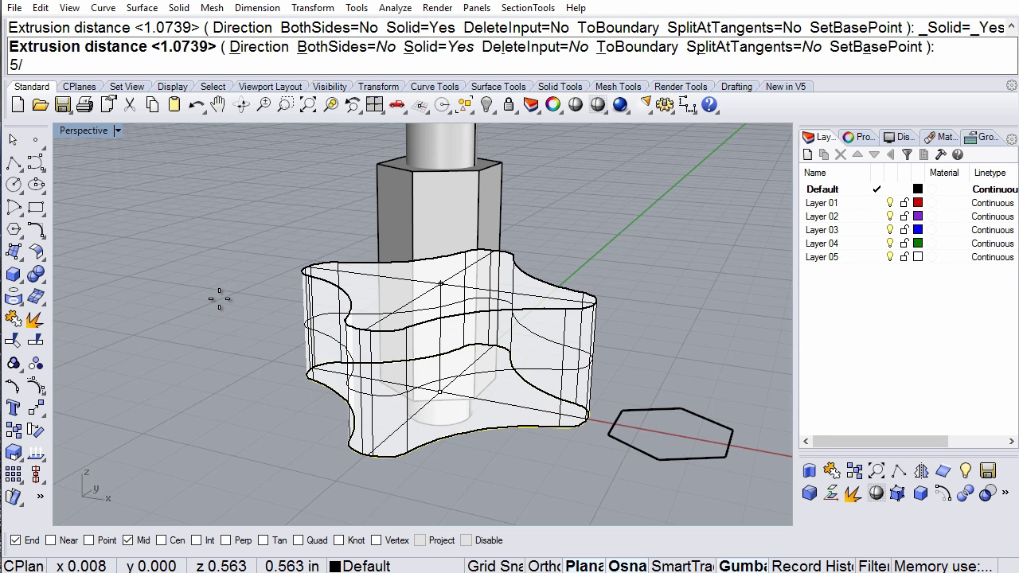
pyautogui.write('16')
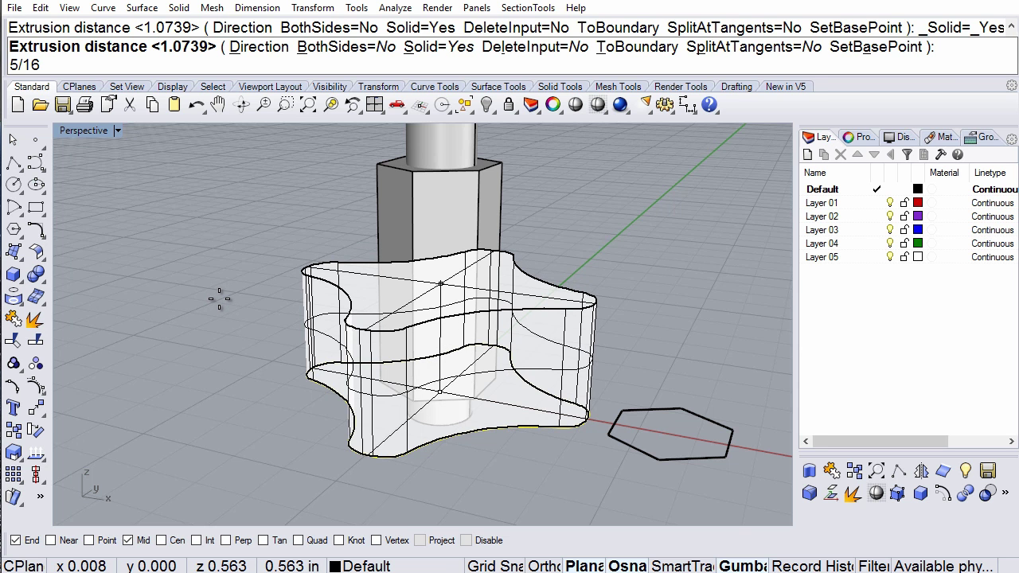
pyautogui.press('Return')
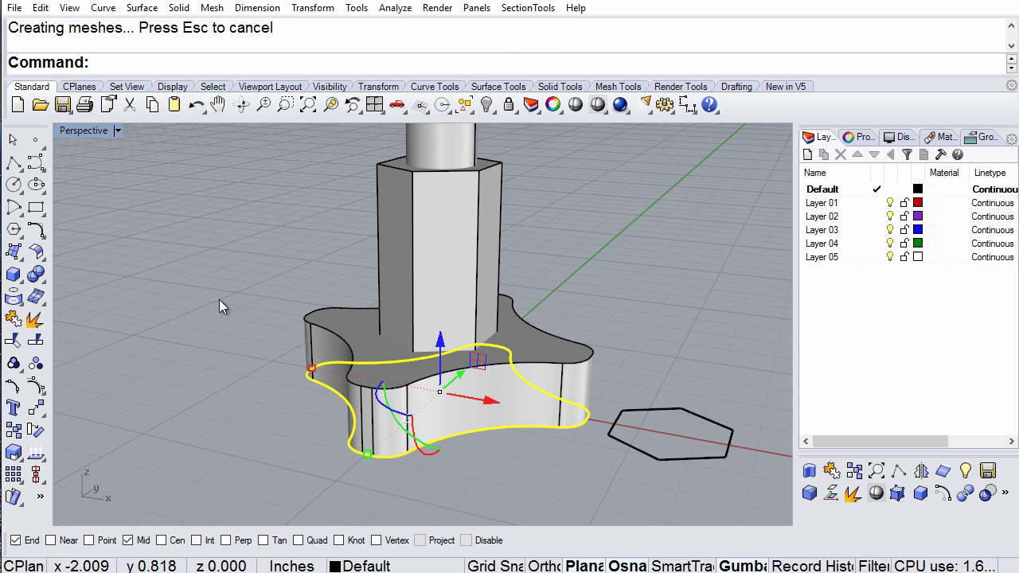
pyautogui.press('Delete')
pyautogui.moveTo(355, 345); pyautogui.dragTo(475, 230, button='right')
pyautogui.click(475, 230)
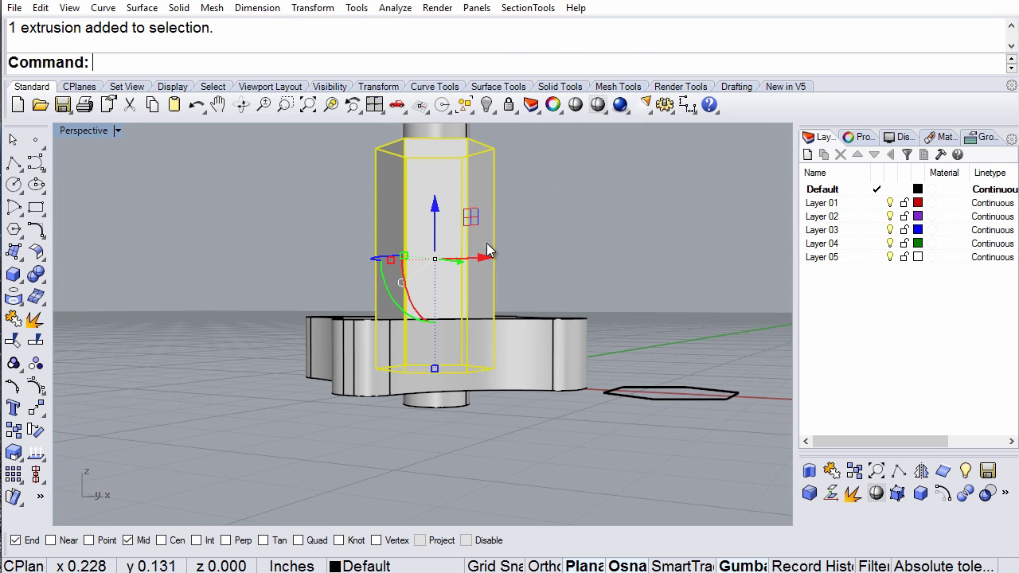
pyautogui.press('Escape')
pyautogui.moveTo(368, 321); pyautogui.dragTo(318, 289, button='right')
pyautogui.click(353, 329)
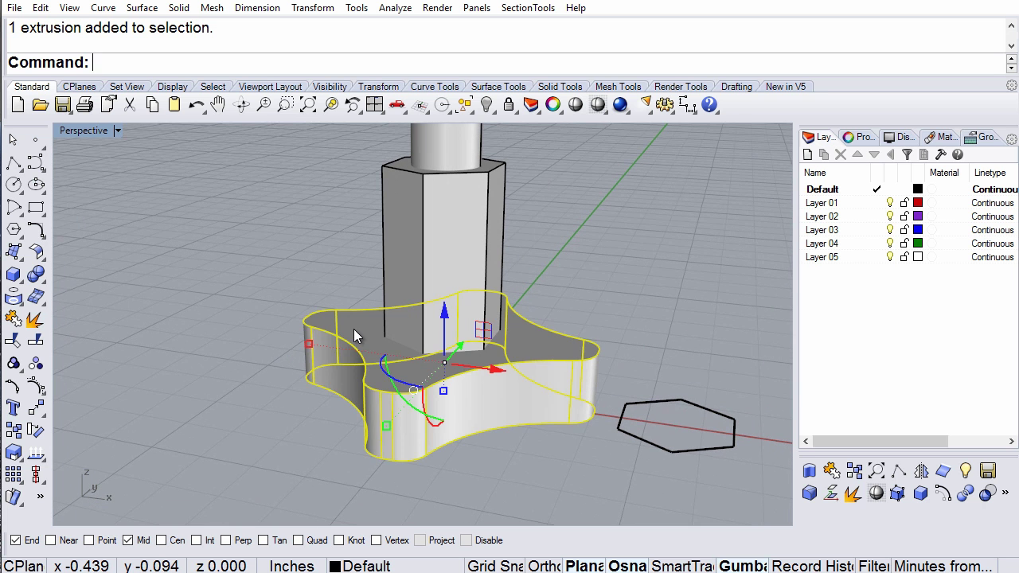
pyautogui.press('Escape')
# Select only the top face of the star-shaped solid and move it up 0.0625 inches to thicken the knob
pyautogui.scroll(3, 523, 344)
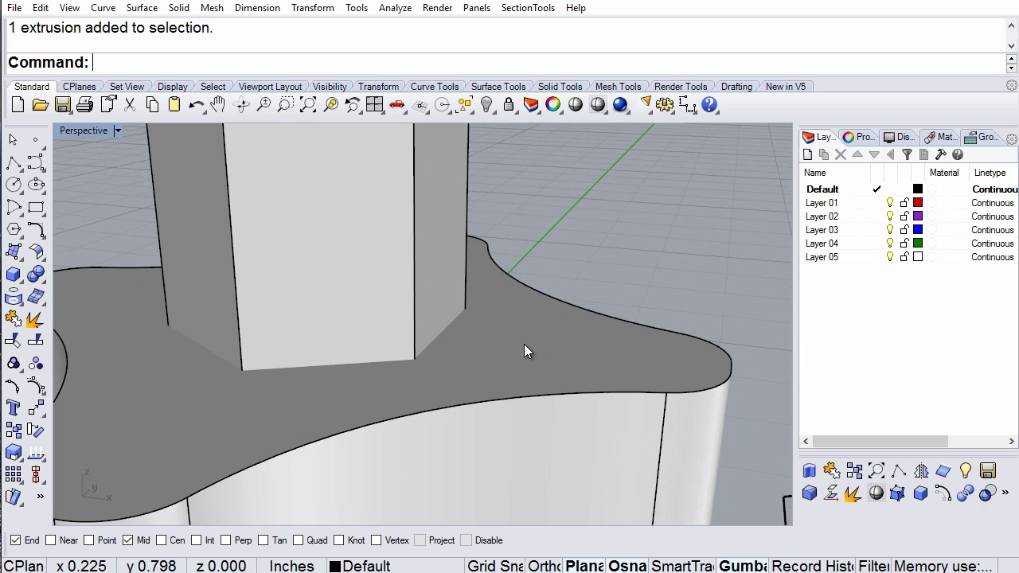
pyautogui.click(530, 345)
pyautogui.scroll(-3, 511, 342)
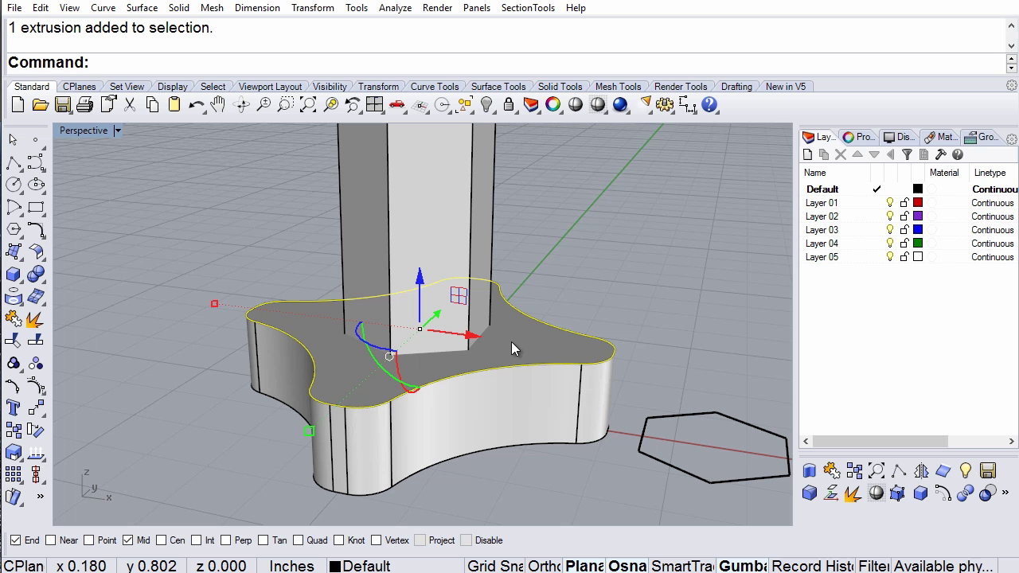
pyautogui.click(576, 281)
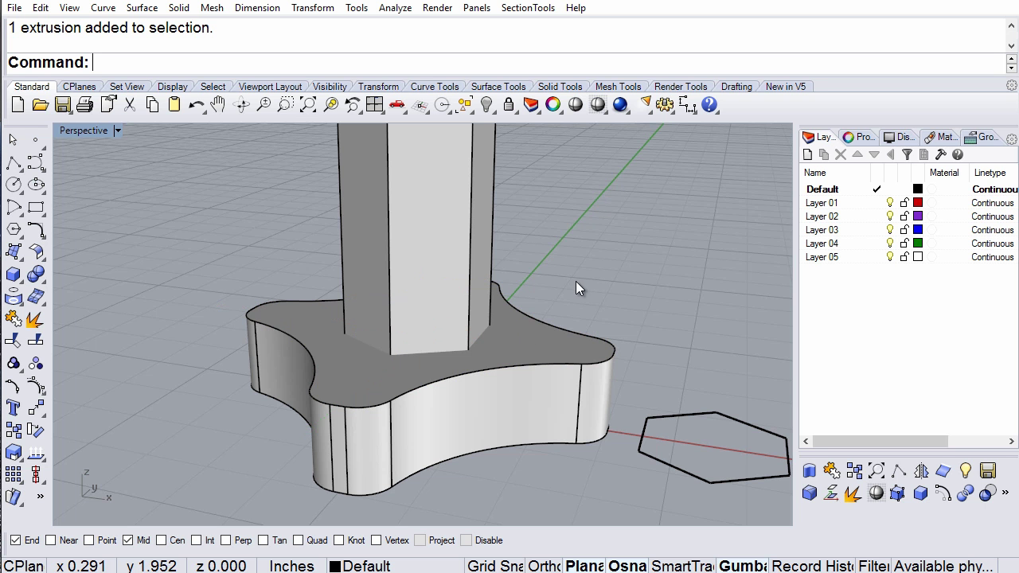
pyautogui.click(521, 339)
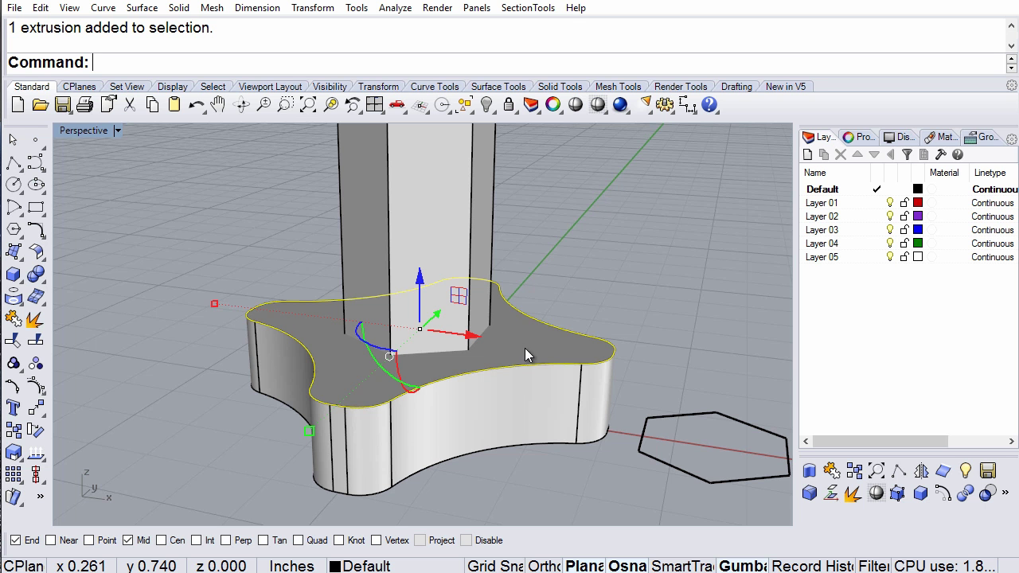
pyautogui.moveTo(526, 353); pyautogui.dragTo(432, 306, button='right')
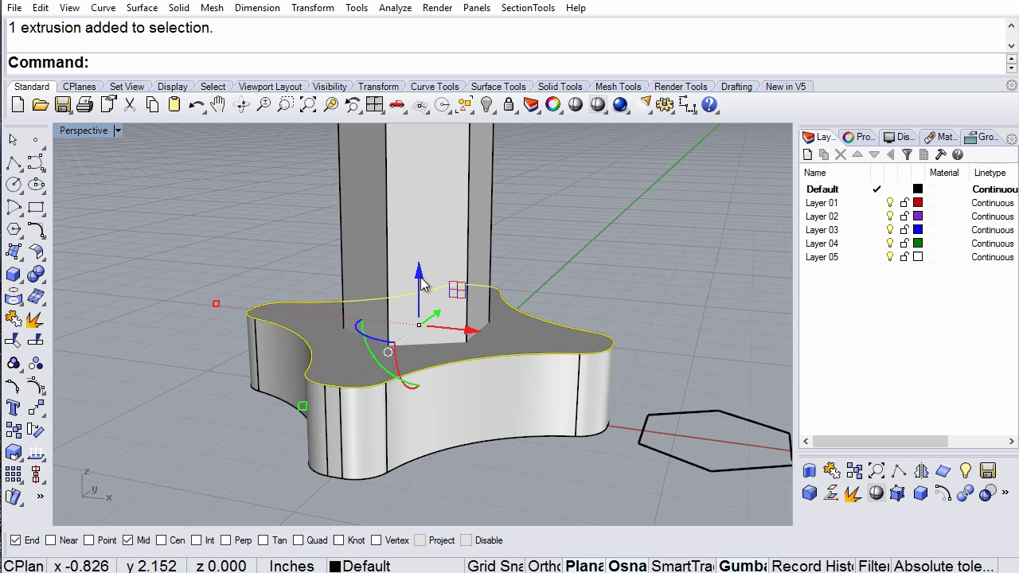
pyautogui.click(418, 273)
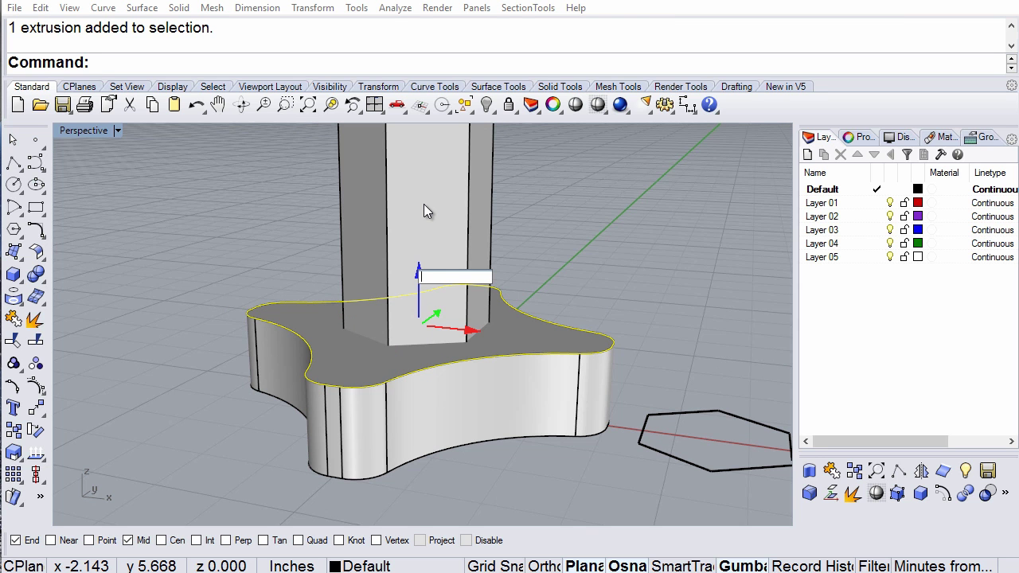
pyautogui.write('.0')
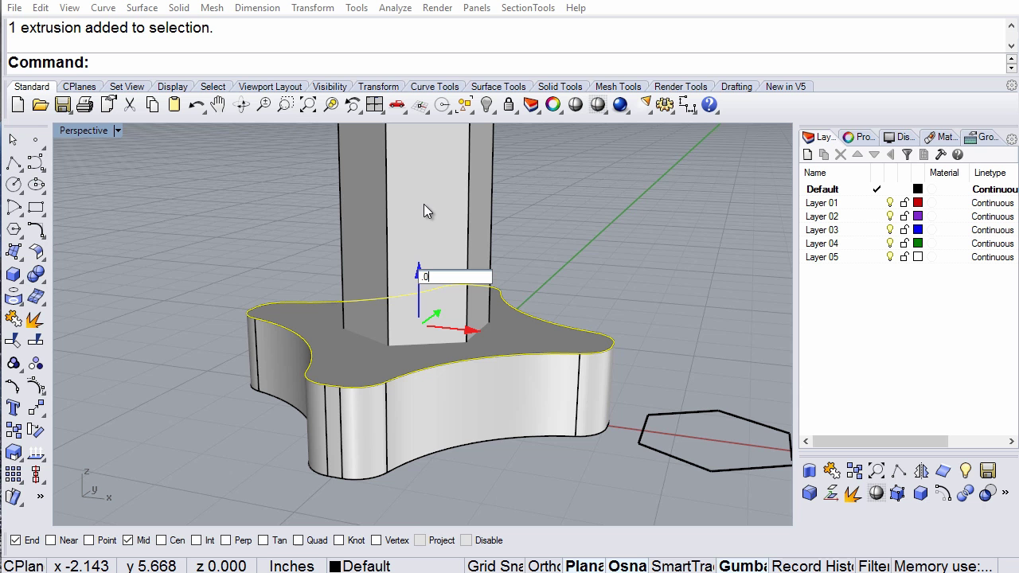
pyautogui.write('625')
pyautogui.press('Return')
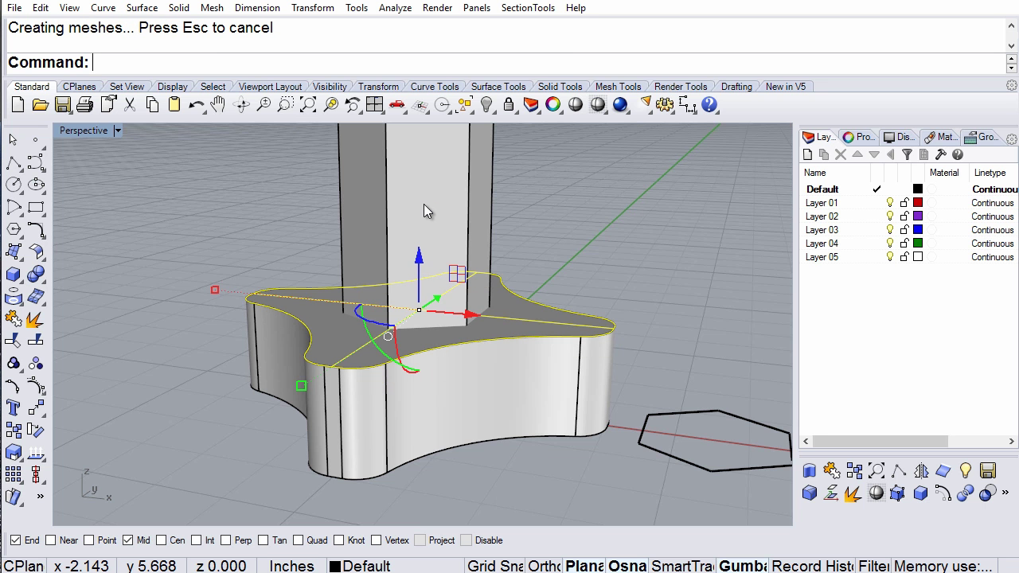
pyautogui.click(305, 258)
# Subtract the hexagonal prism from the star-shaped solid with a Boolean difference to cut the hexagonal recess
pyautogui.scroll(-3, 421, 253)
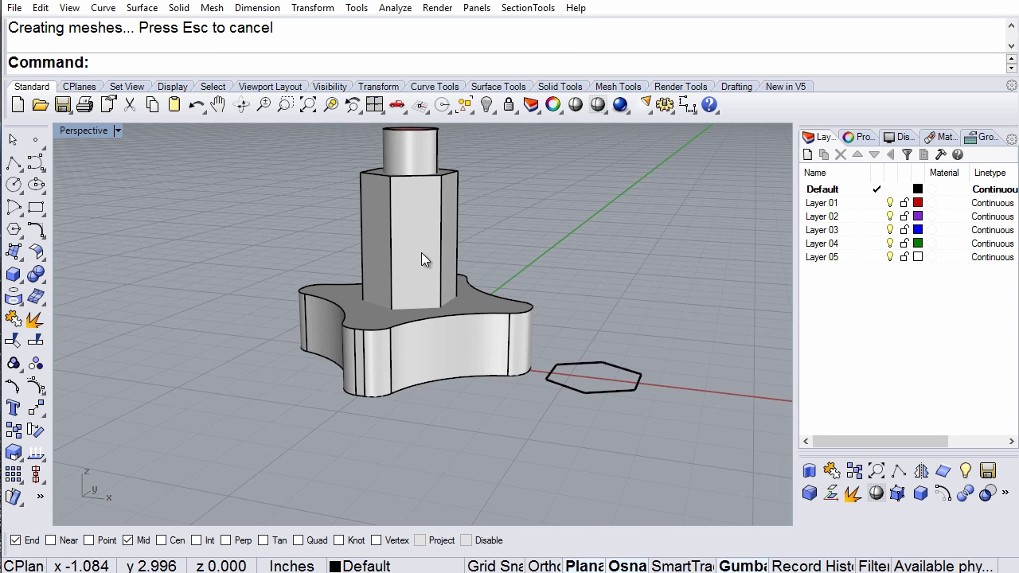
pyautogui.moveTo(422, 253); pyautogui.dragTo(251, 301, button='right')
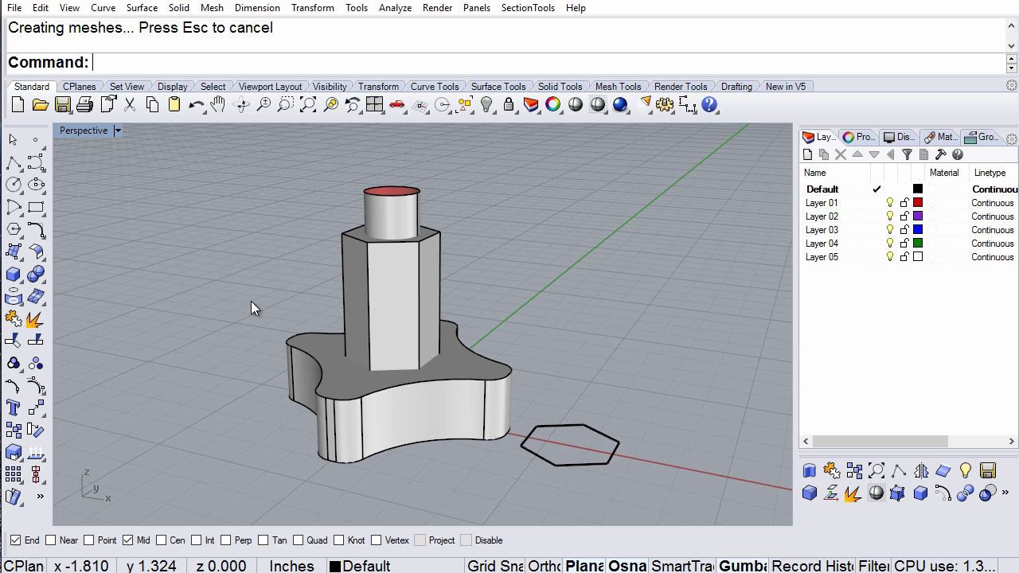
pyautogui.click(39, 275)
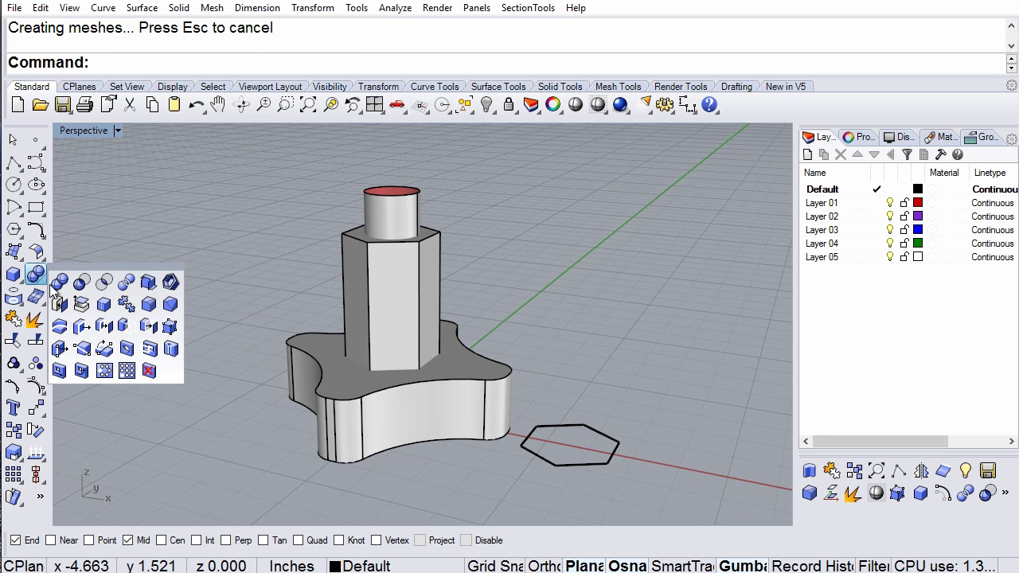
pyautogui.click(76, 282)
pyautogui.click(303, 344)
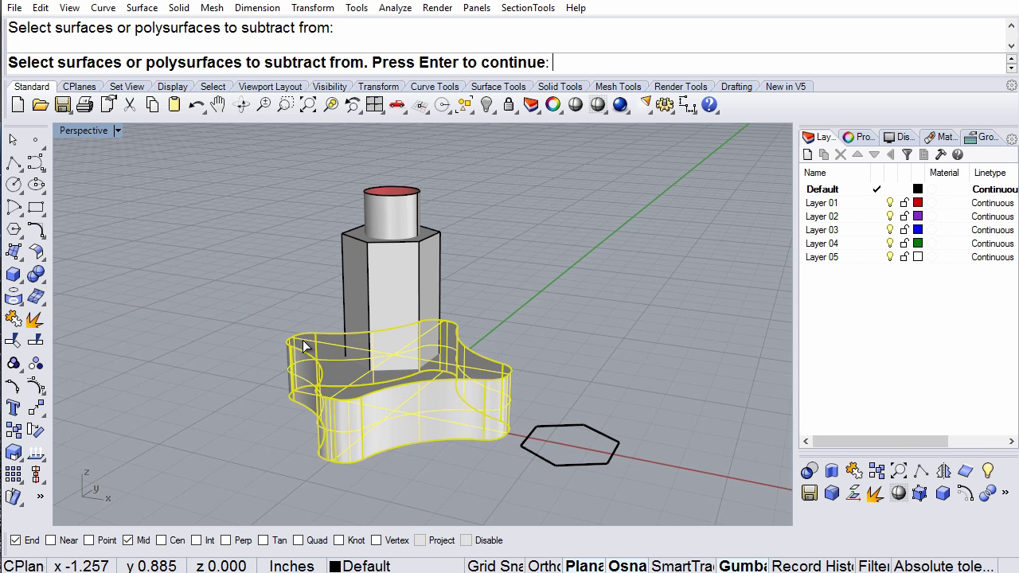
pyautogui.press('Return')
pyautogui.click(345, 275)
pyautogui.press('Return')
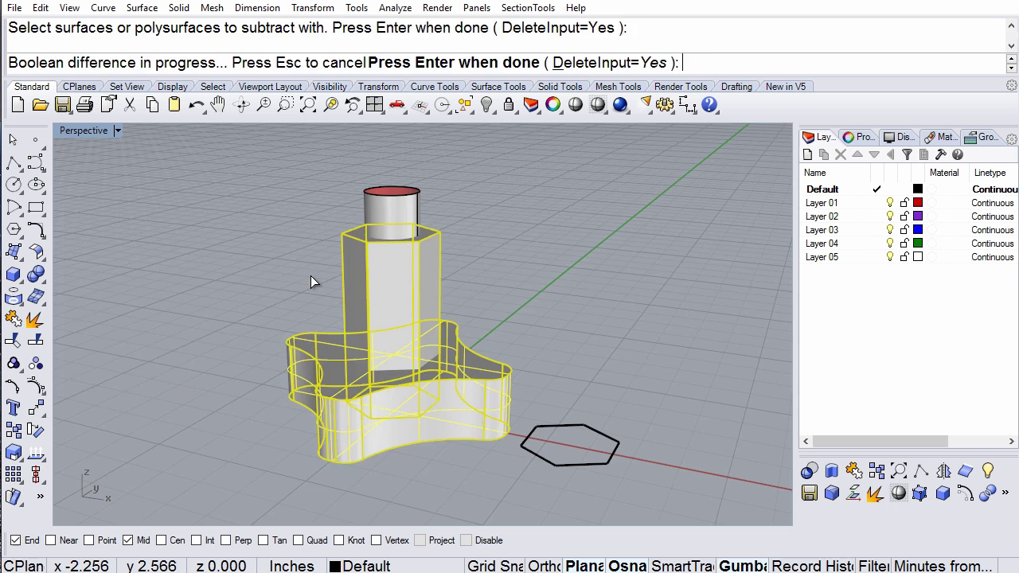
# Split the star-shaped solid with the central cylinder using a Boolean split
pyautogui.moveTo(332, 281); pyautogui.dragTo(358, 282, button='right')
pyautogui.scroll(3, 331, 376)
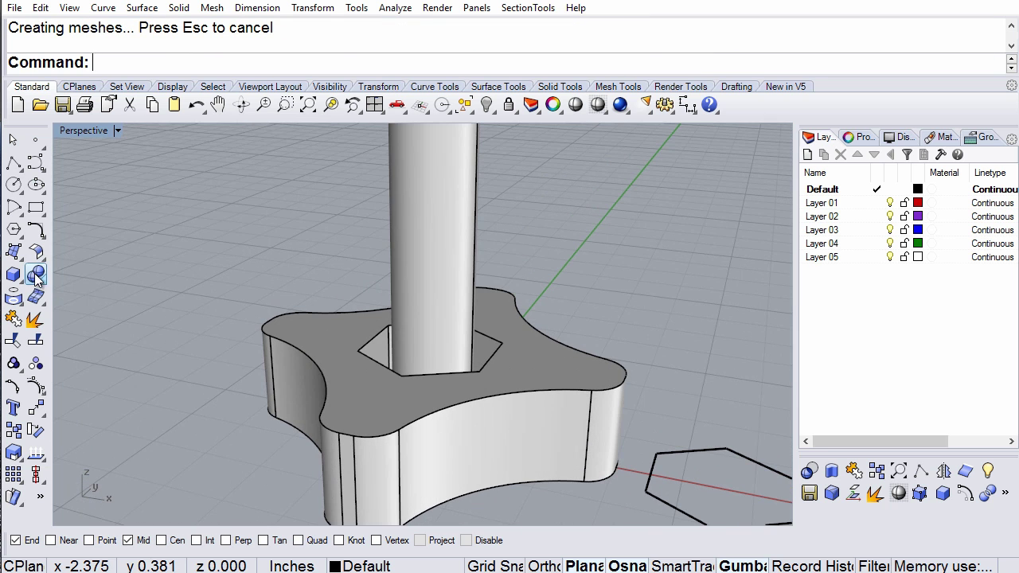
pyautogui.click(35, 276)
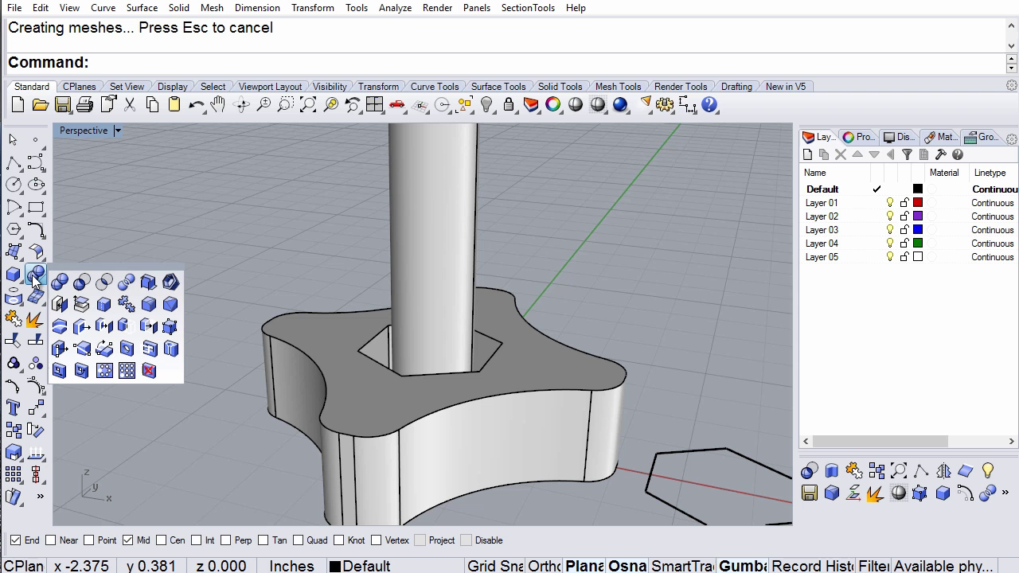
pyautogui.click(126, 284)
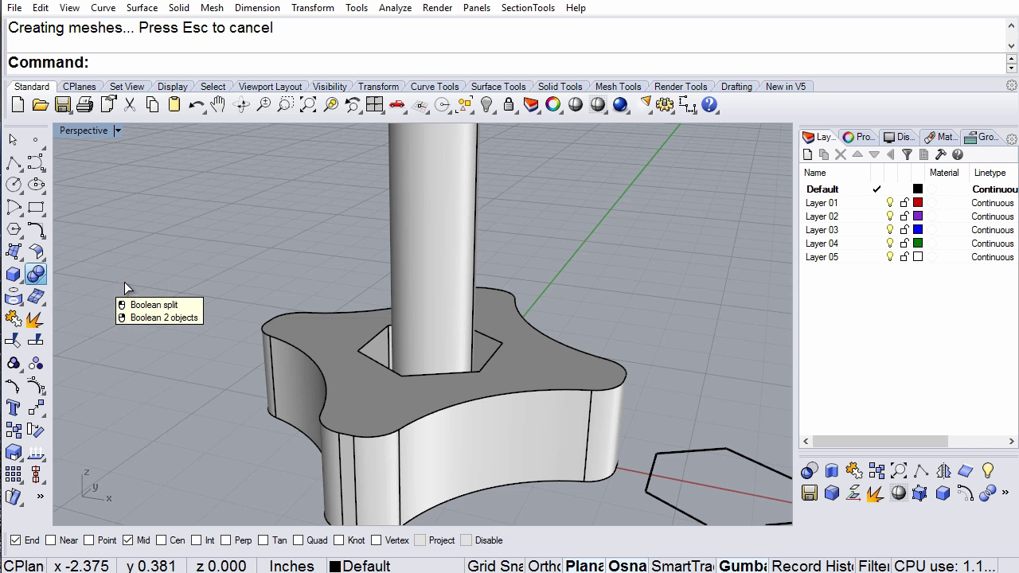
pyautogui.click(353, 340)
pyautogui.press('Return')
pyautogui.click(420, 266)
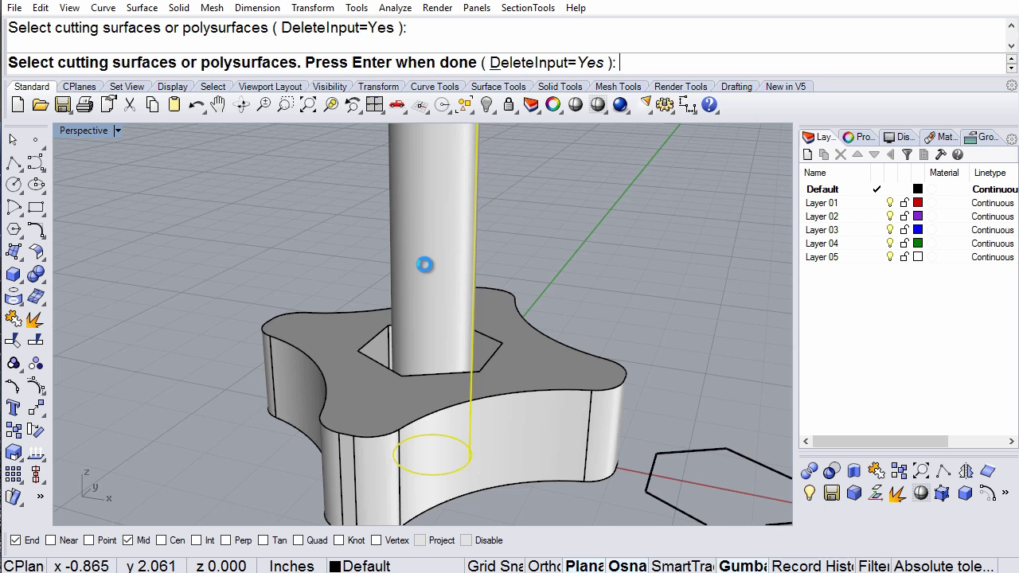
pyautogui.press('Return')
# Delete the central cylinder and the leftover core piece to open the round hole through the knob
pyautogui.scroll(-5, 432, 223)
pyautogui.click(430, 229)
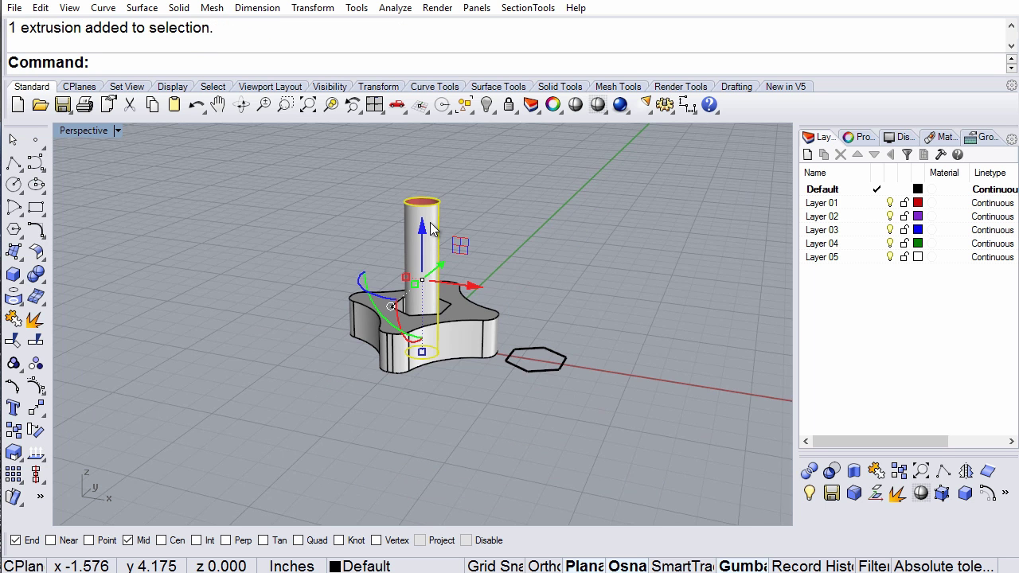
pyautogui.press('Delete')
pyautogui.scroll(5, 411, 317)
pyautogui.click(403, 296)
pyautogui.press('Delete')
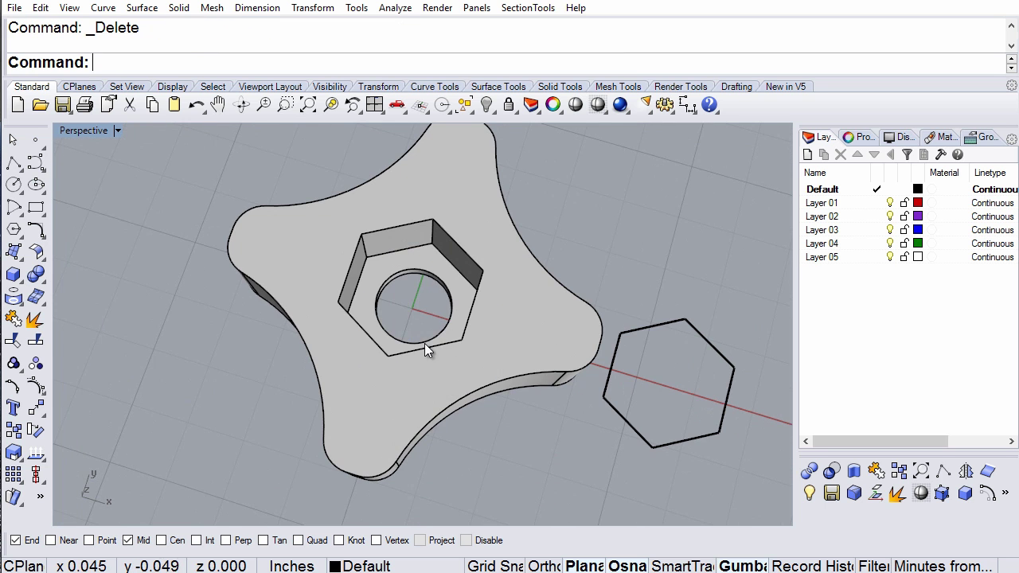
# Extrude the separate hexagon curve beside the knob upward 1/8 inch as a solid and delete its source curve
pyautogui.moveTo(425, 344); pyautogui.dragTo(404, 342, button='right')
pyautogui.scroll(5, 417, 290)
pyautogui.scroll(-5, 354, 291)
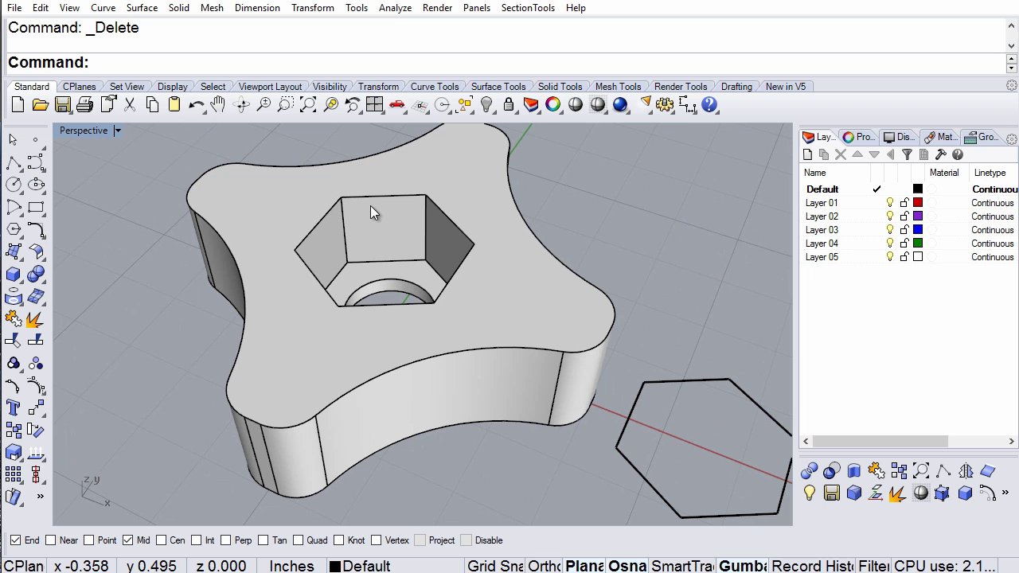
pyautogui.scroll(-3, 351, 217)
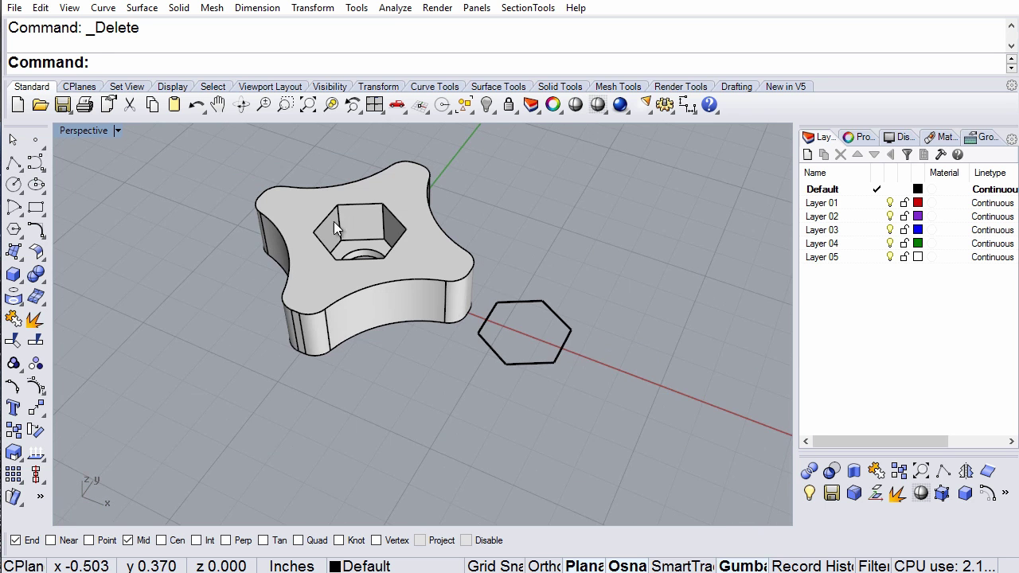
pyautogui.click(432, 369)
pyautogui.scroll(-2, 475, 400)
pyautogui.scroll(3, 430, 328)
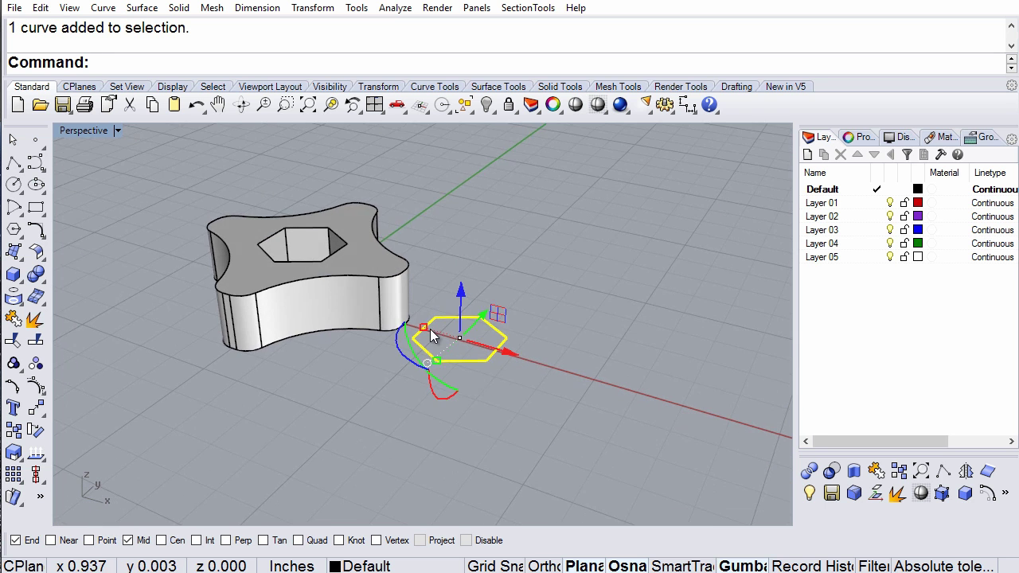
pyautogui.click(14, 274)
pyautogui.click(37, 330)
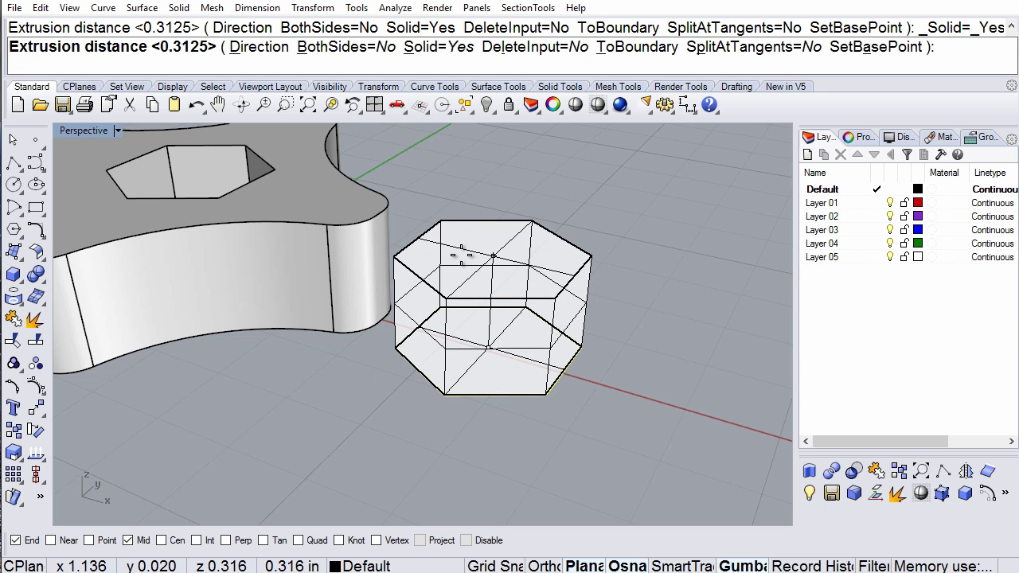
pyautogui.write('1/8')
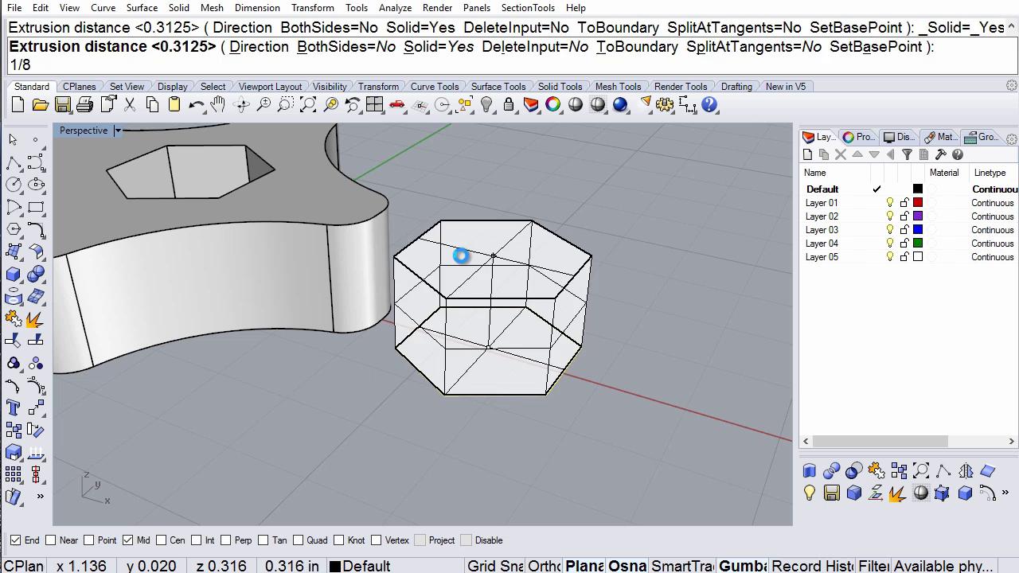
pyautogui.press('Return')
pyautogui.press('Delete')
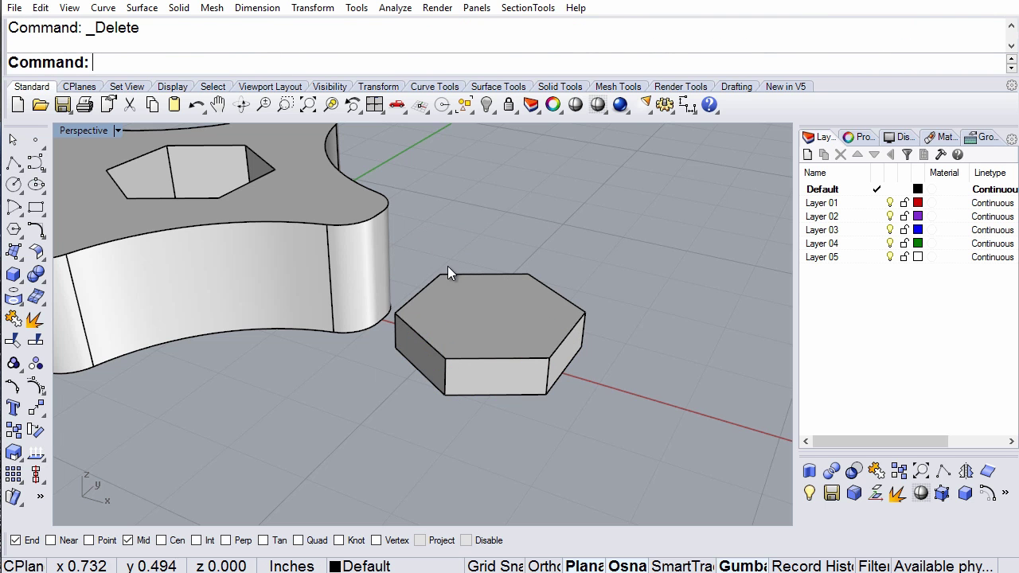
# Fillet the knob's whole top outer outline with a 0.0625 inch radius, selecting the edges as a tangent chain
pyautogui.scroll(-3, 561, 348)
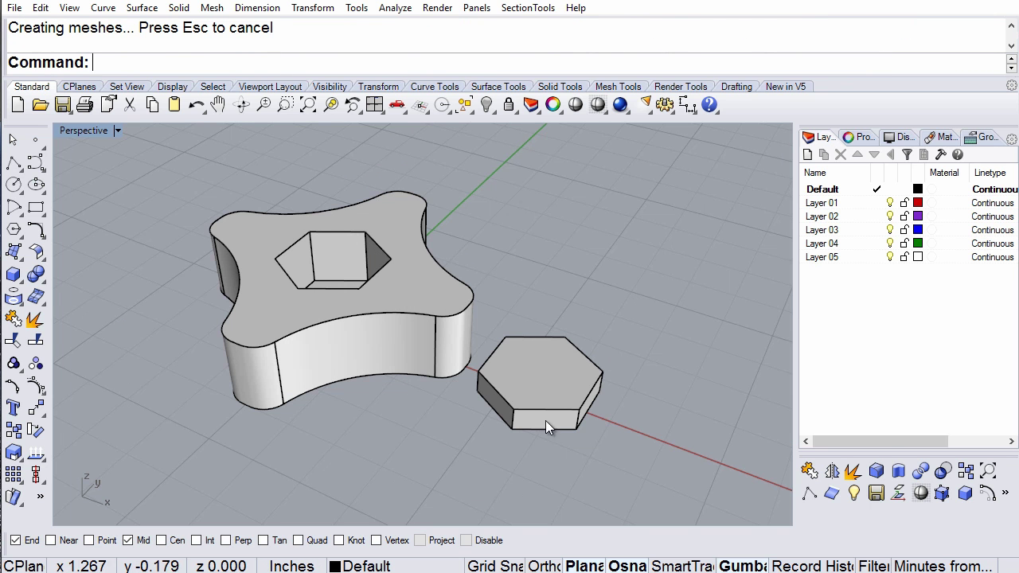
pyautogui.click(38, 275)
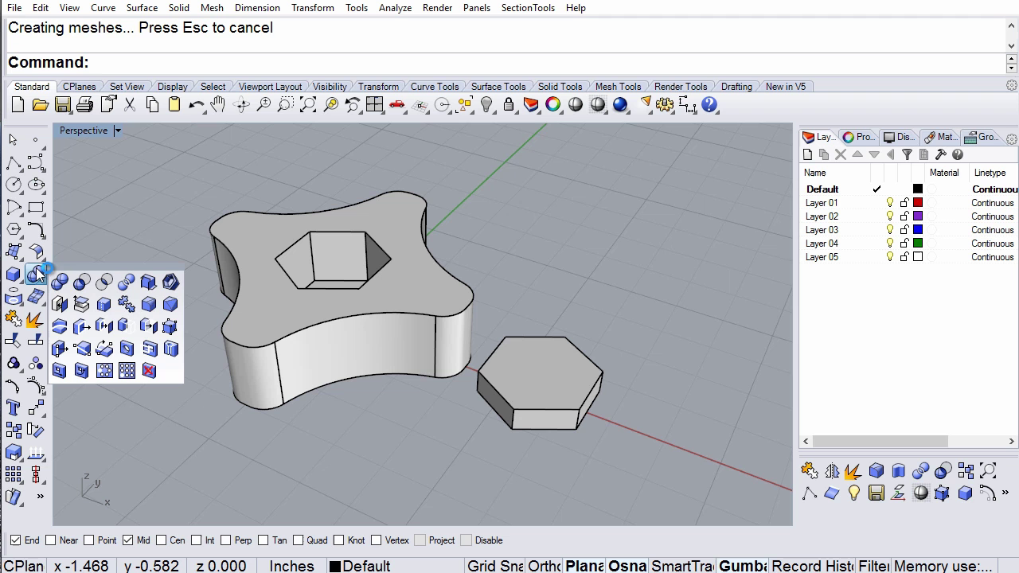
pyautogui.click(149, 305)
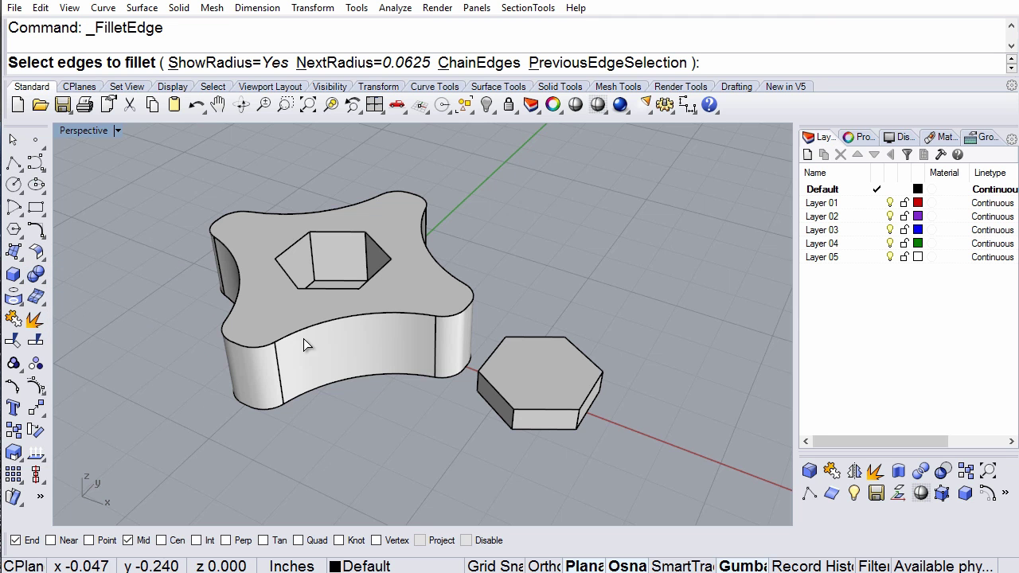
pyautogui.click(485, 63)
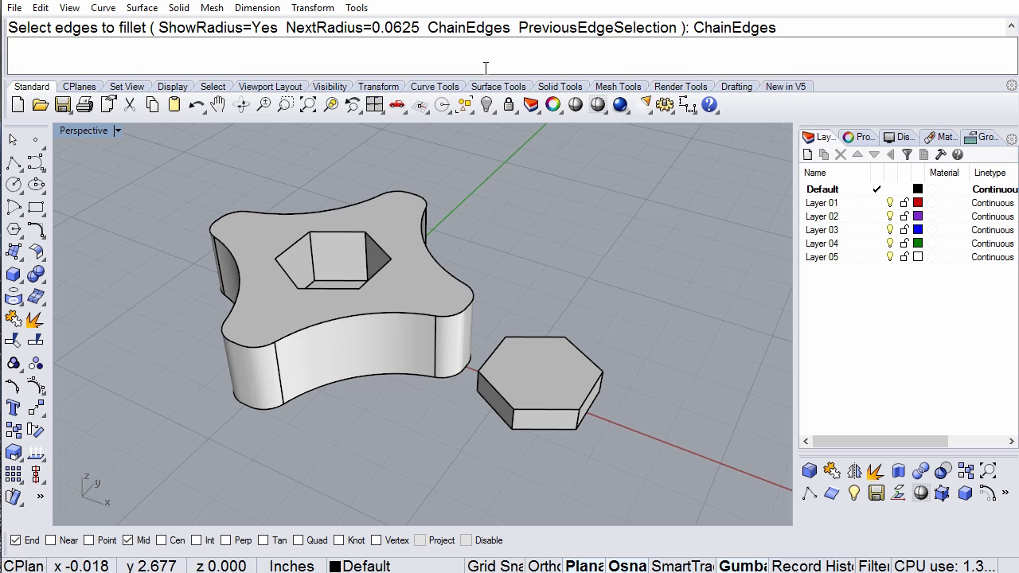
pyautogui.click(327, 317)
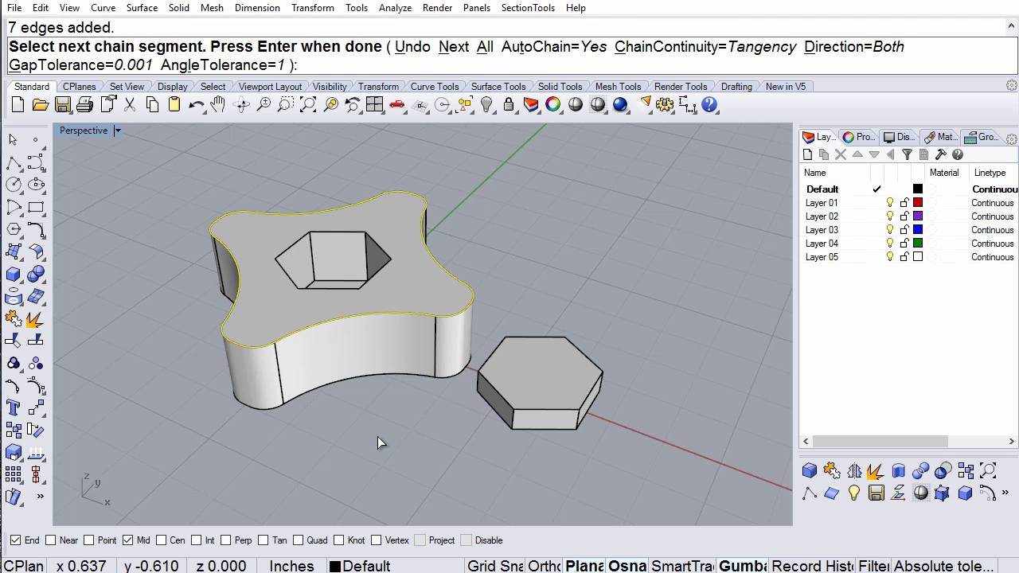
pyautogui.press('Return')
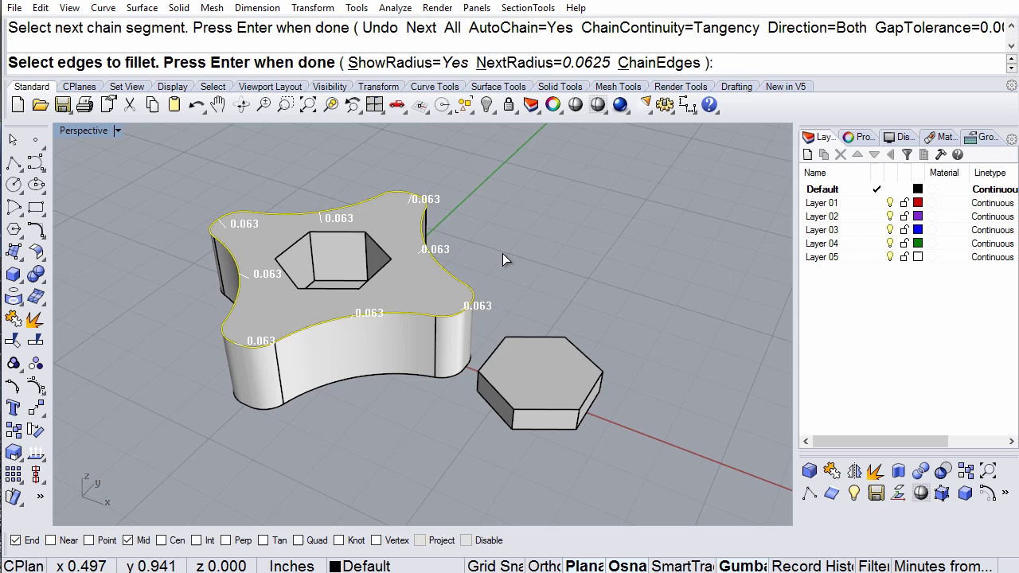
pyautogui.press('Return')
pyautogui.press('Return')
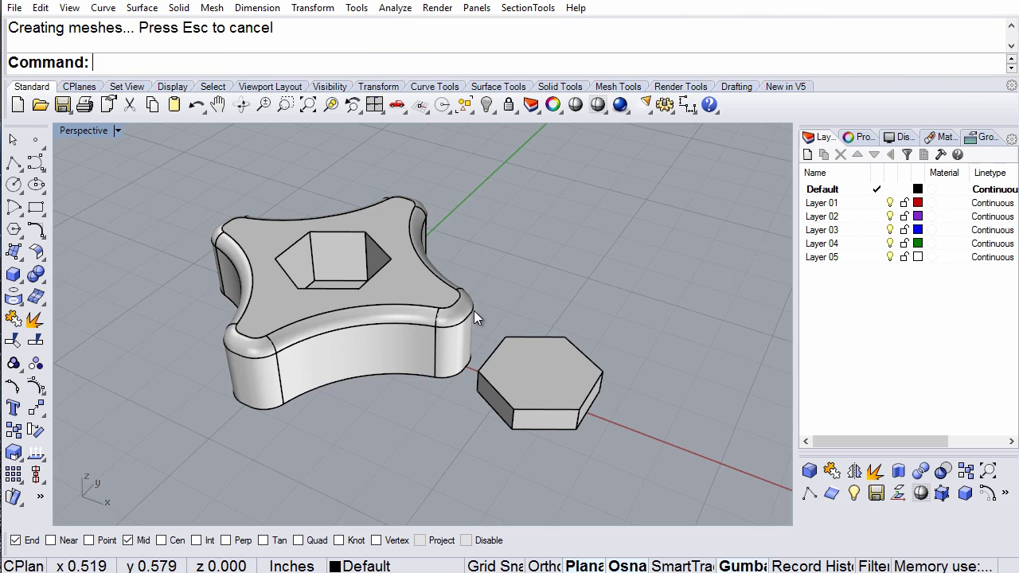
# Fillet the knob's whole bottom outer outline as a tangent edge chain with the radius set to 0.03 inches
pyautogui.moveTo(340, 321); pyautogui.dragTo(600, 276, button='right')
pyautogui.moveTo(414, 340); pyautogui.dragTo(395, 392, button='right')
pyautogui.hotkey('ctrl', 'shift', 'f')
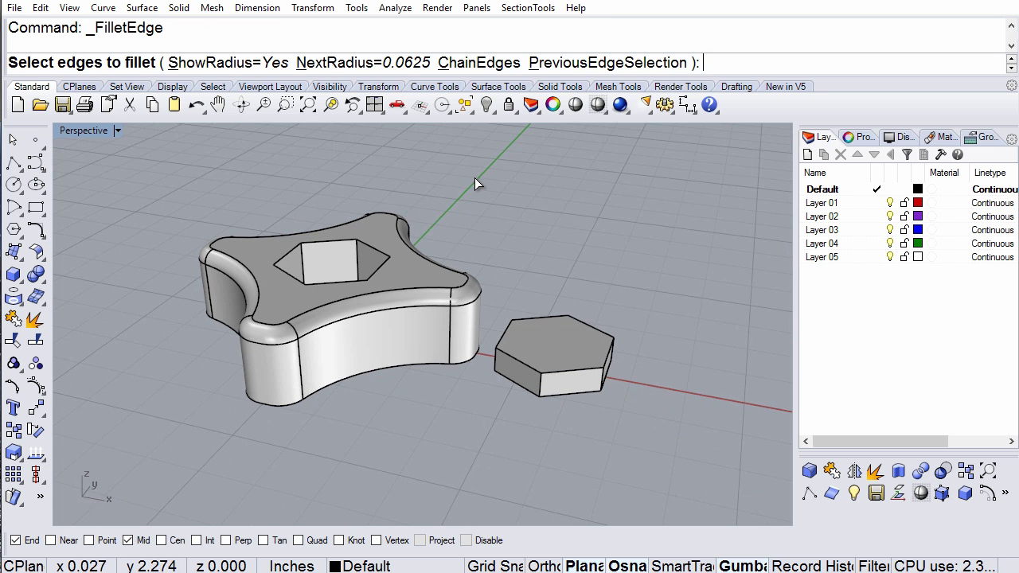
pyautogui.click(464, 63)
pyautogui.click(370, 369)
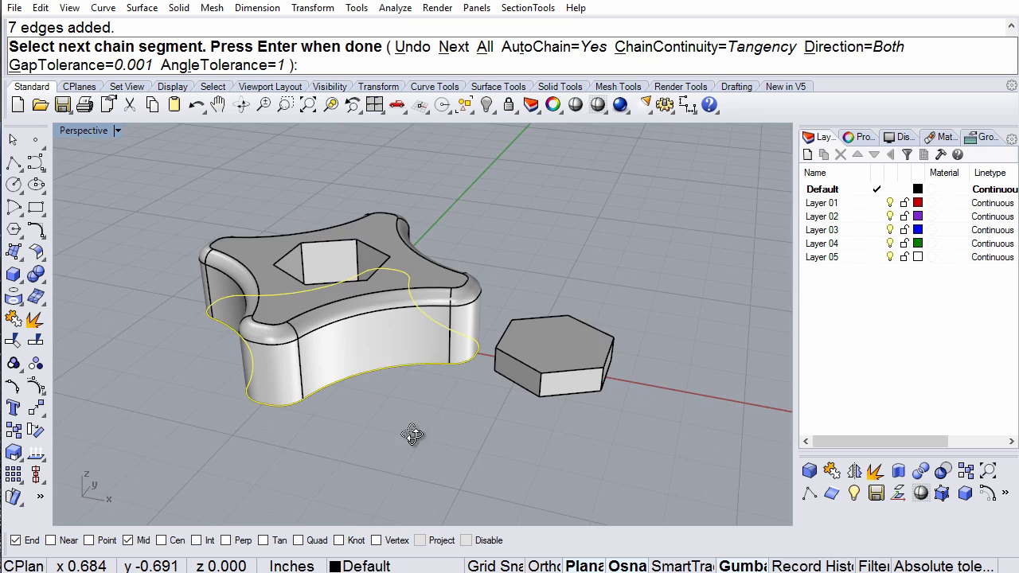
pyautogui.moveTo(413, 435); pyautogui.dragTo(313, 302, button='right')
pyautogui.scroll(3, 315, 300)
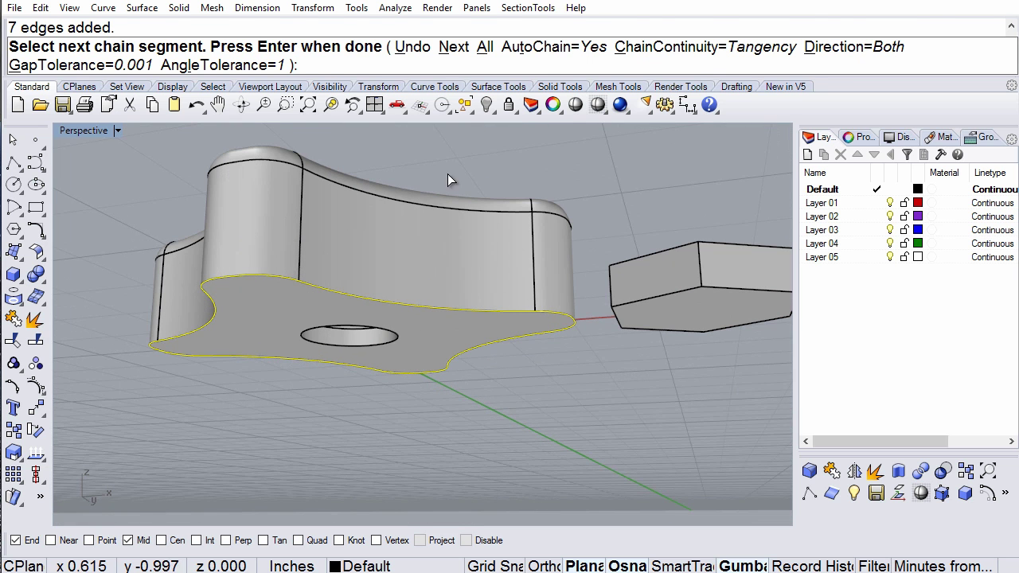
pyautogui.press('Return')
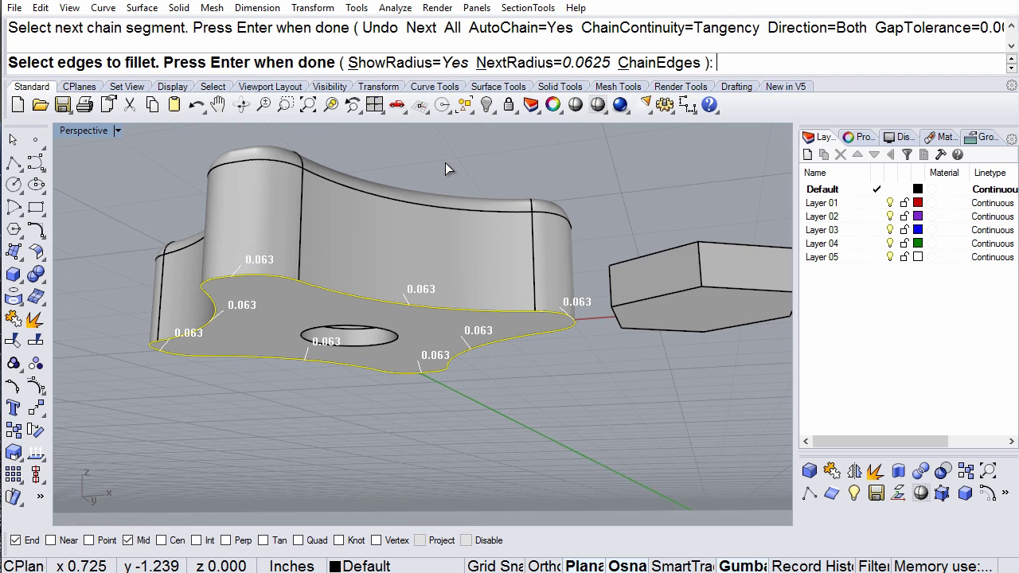
pyautogui.click(579, 64)
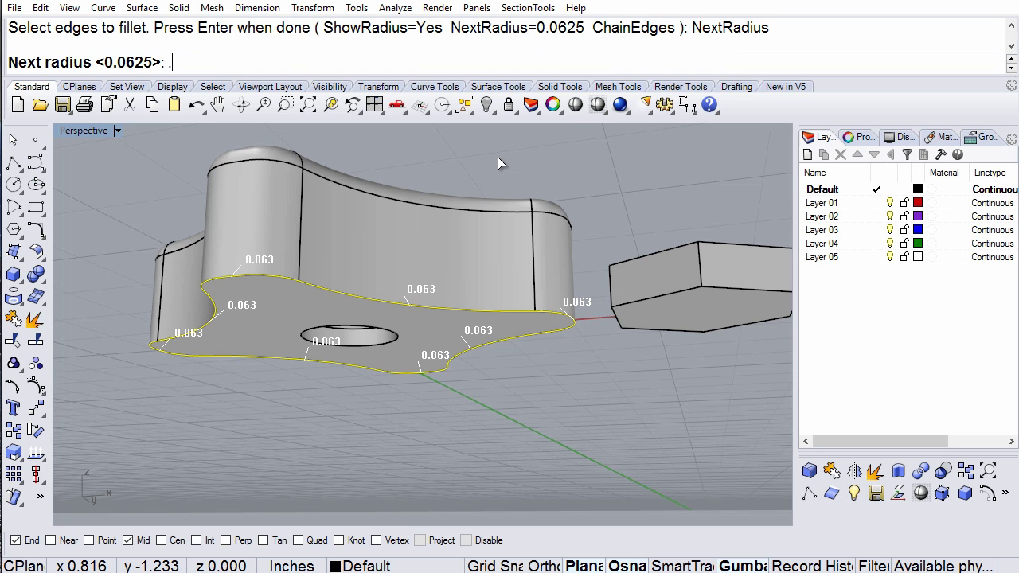
pyautogui.write('.03')
pyautogui.press('Return')
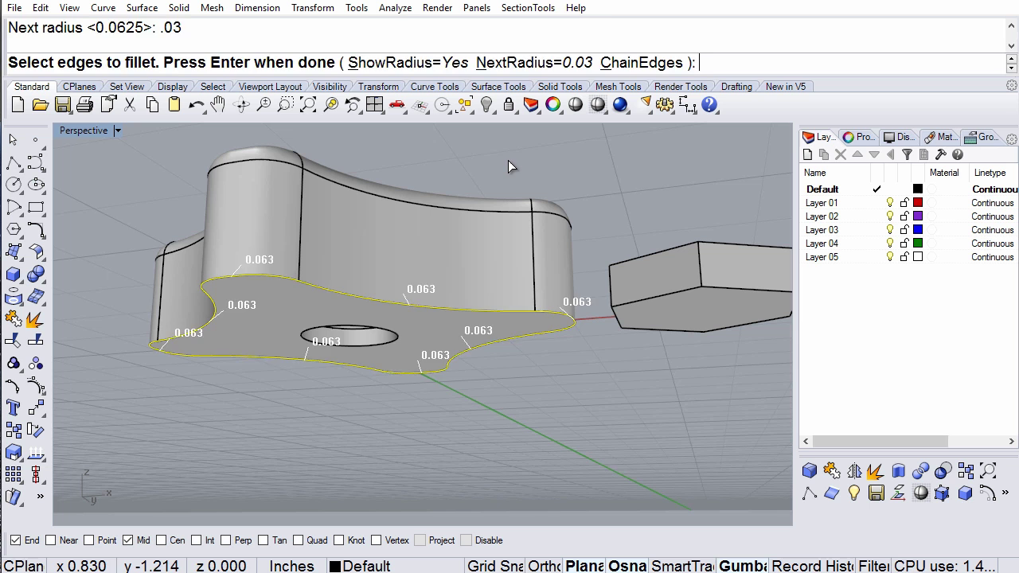
pyautogui.press('Return')
pyautogui.click(564, 64)
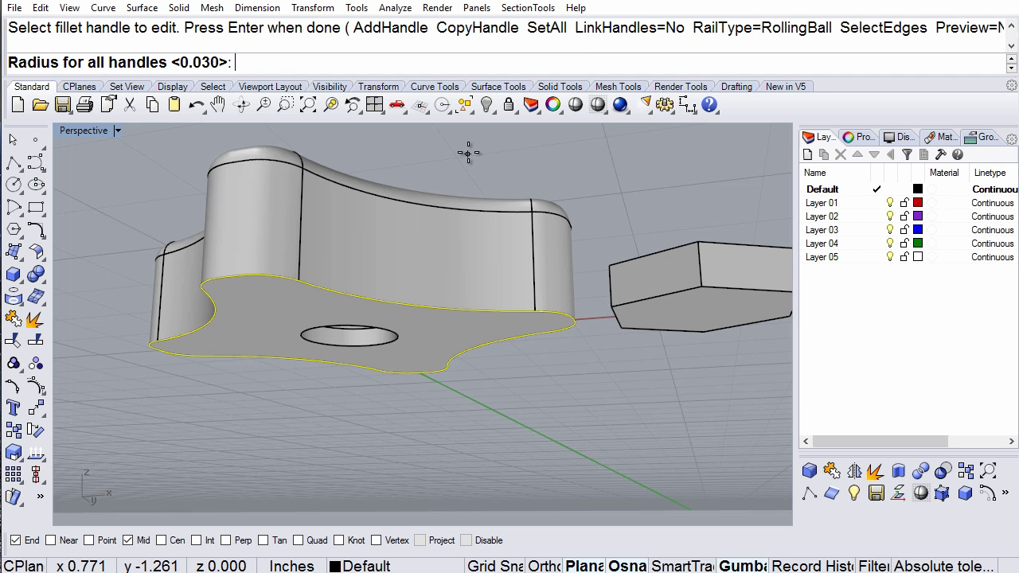
pyautogui.press('Return')
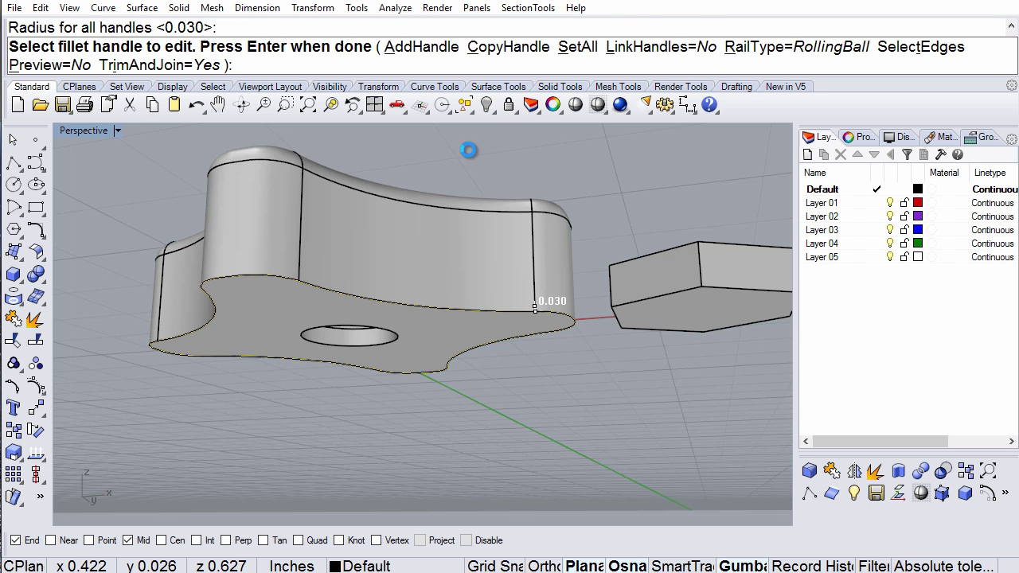
pyautogui.press('Return')
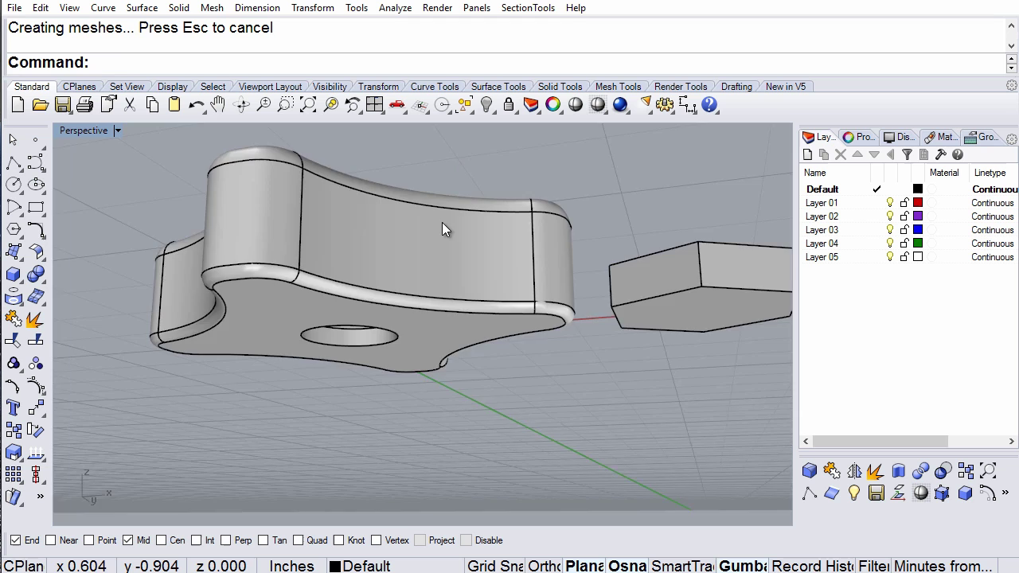
# Fillet all six top edges of the separate hexagonal cap with a 0.03 inch radius
pyautogui.moveTo(442, 223); pyautogui.dragTo(460, 332, button='right')
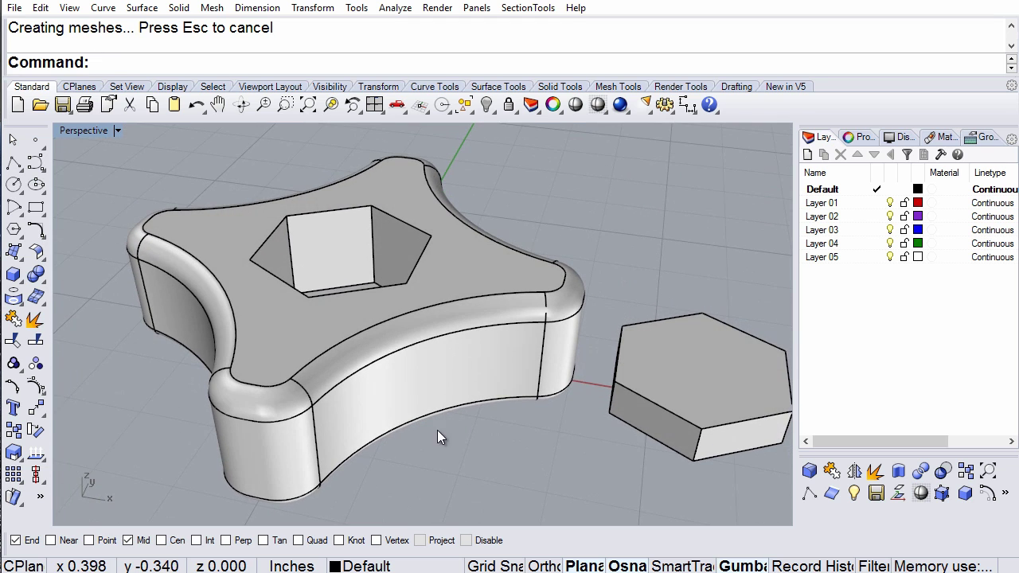
pyautogui.moveTo(437, 429); pyautogui.dragTo(444, 356, button='right')
pyautogui.moveTo(409, 238); pyautogui.dragTo(463, 320, button='right')
pyautogui.scroll(2, 485, 338)
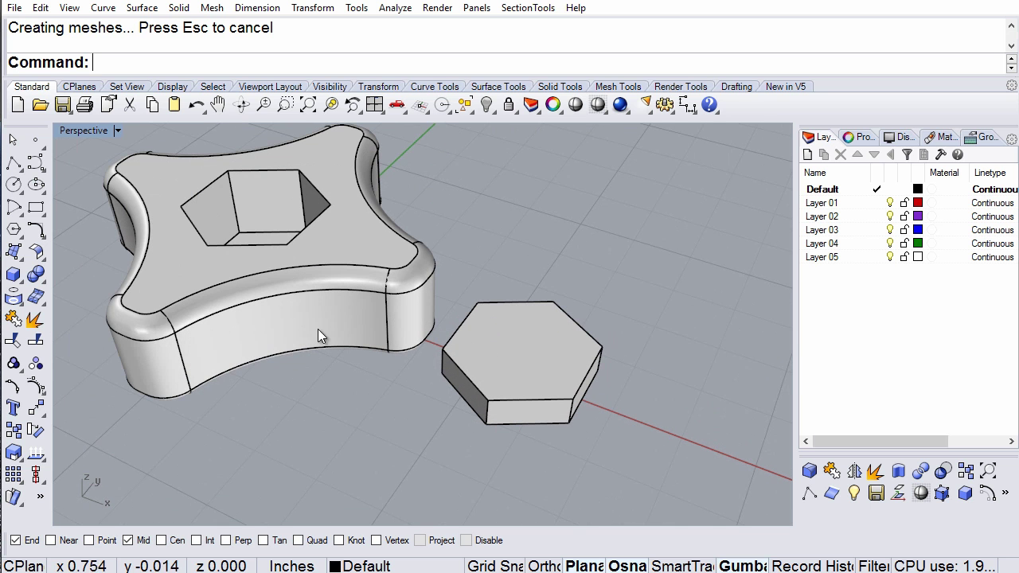
pyautogui.click(38, 280)
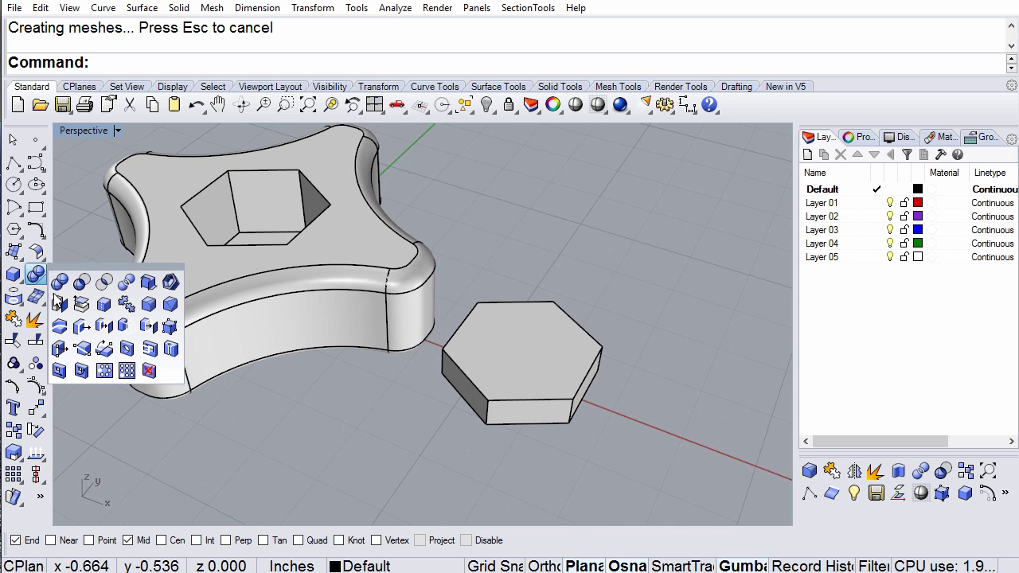
pyautogui.click(137, 307)
pyautogui.click(460, 370)
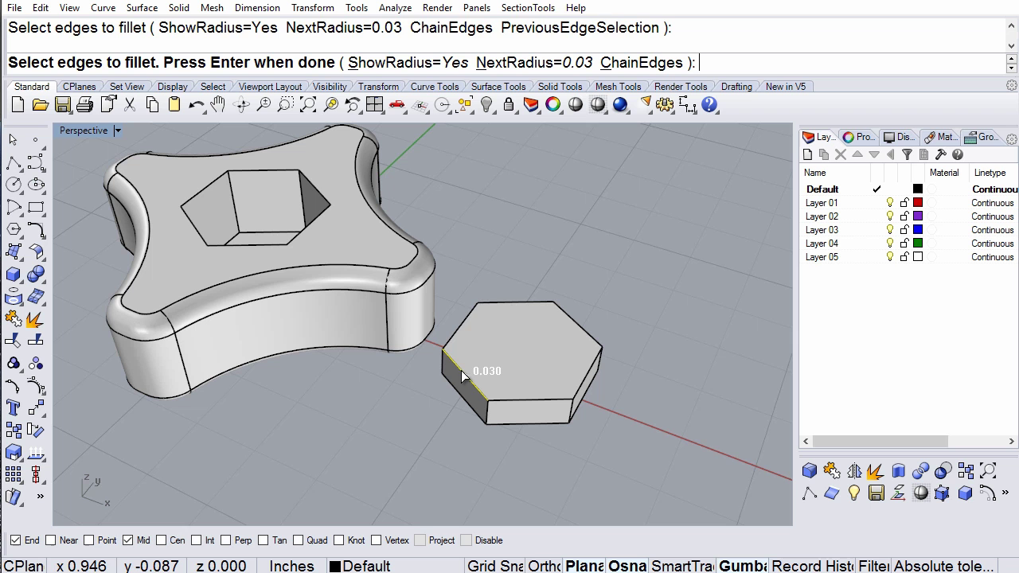
pyautogui.click(462, 329)
pyautogui.click(495, 304)
pyautogui.click(577, 323)
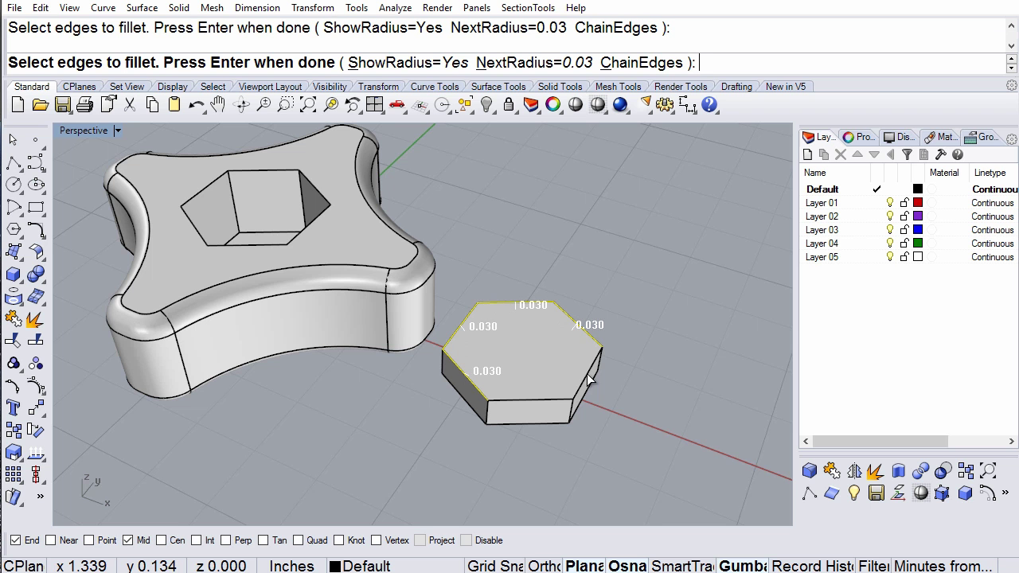
pyautogui.click(590, 377)
pyautogui.click(555, 406)
pyautogui.moveTo(554, 417); pyautogui.dragTo(476, 355, button='right')
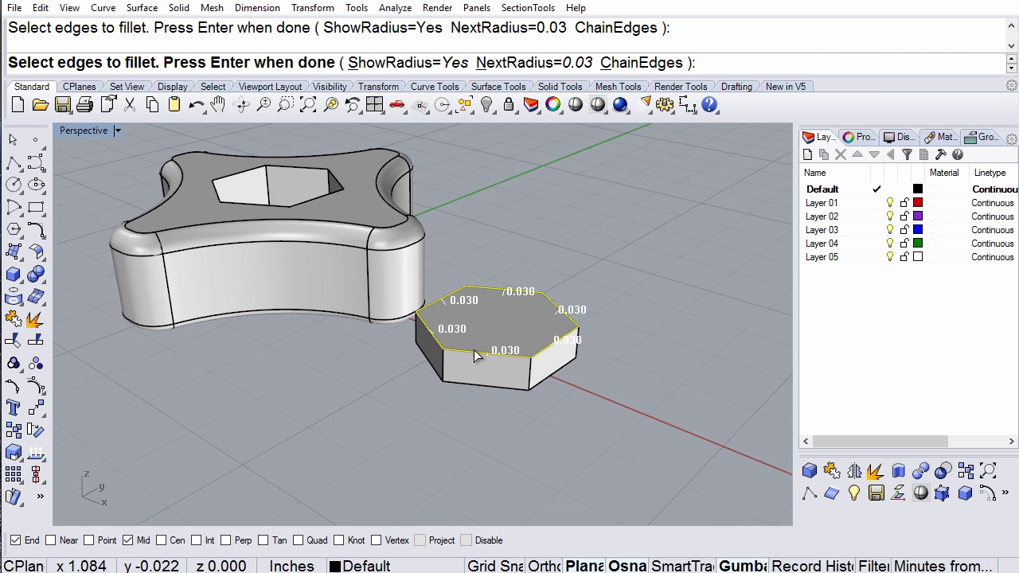
pyautogui.press('Return')
pyautogui.press('Return')
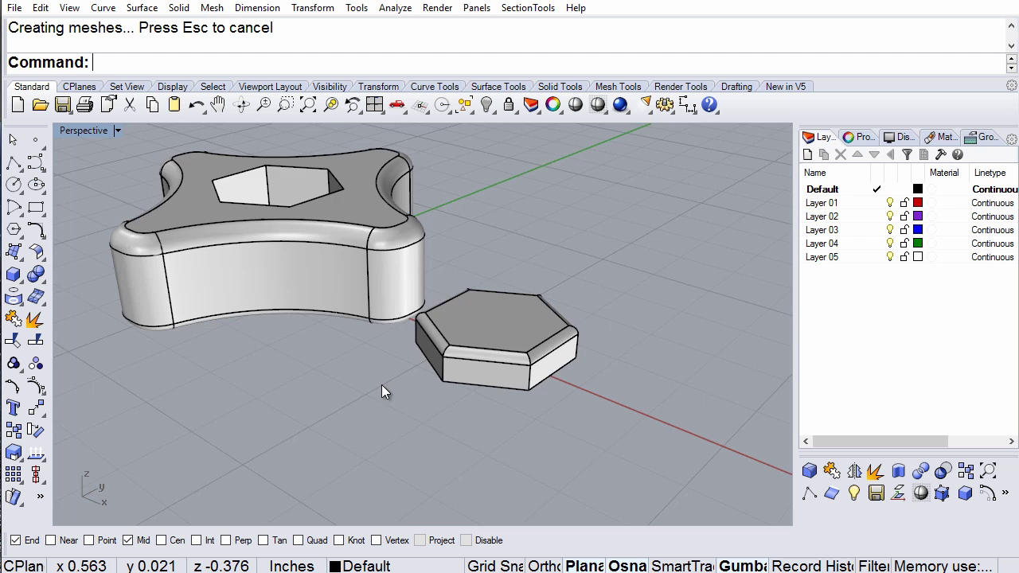
pyautogui.moveTo(381, 384); pyautogui.dragTo(495, 372, button='right')
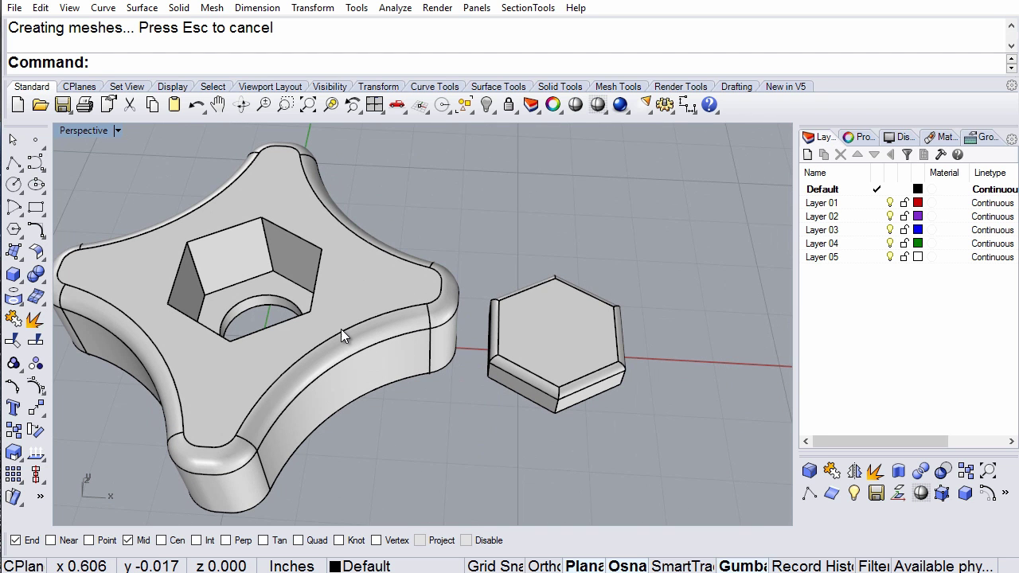
pyautogui.moveTo(304, 255)
pyautogui.mouseDown(button='right')
pyautogui.moveTo(526, 375)
pyautogui.moveTo(537, 359)
pyautogui.moveTo(465, 332)
pyautogui.moveTo(446, 307)
pyautogui.moveTo(388, 384)
pyautogui.moveTo(443, 263)
pyautogui.moveTo(450, 193)
pyautogui.moveTo(473, 405)
pyautogui.moveTo(363, 346)
pyautogui.moveTo(337, 395)
pyautogui.moveTo(318, 332)
pyautogui.moveTo(555, 344)
pyautogui.mouseUp(button='right')
pyautogui.scroll(3, 410, 387)
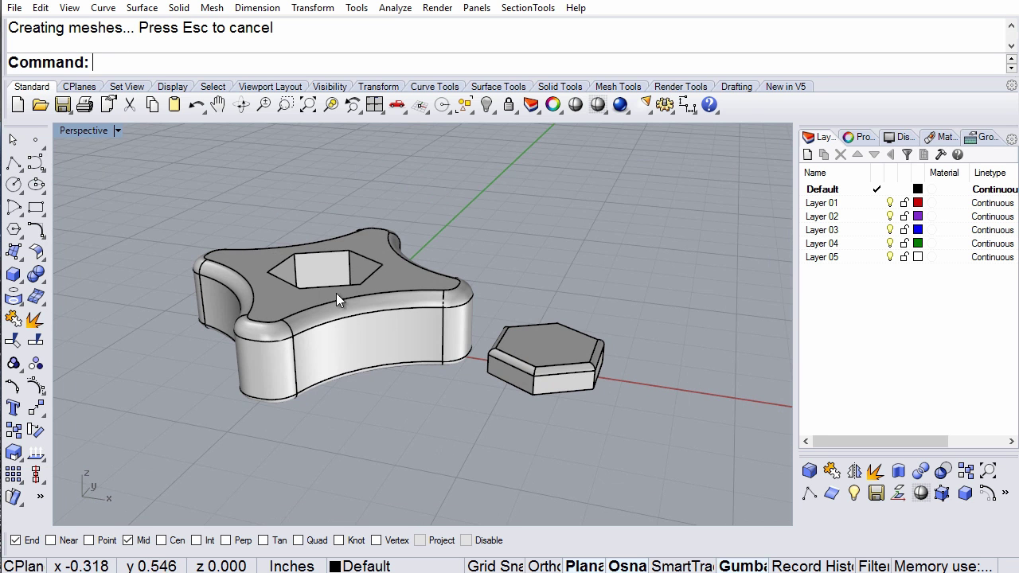